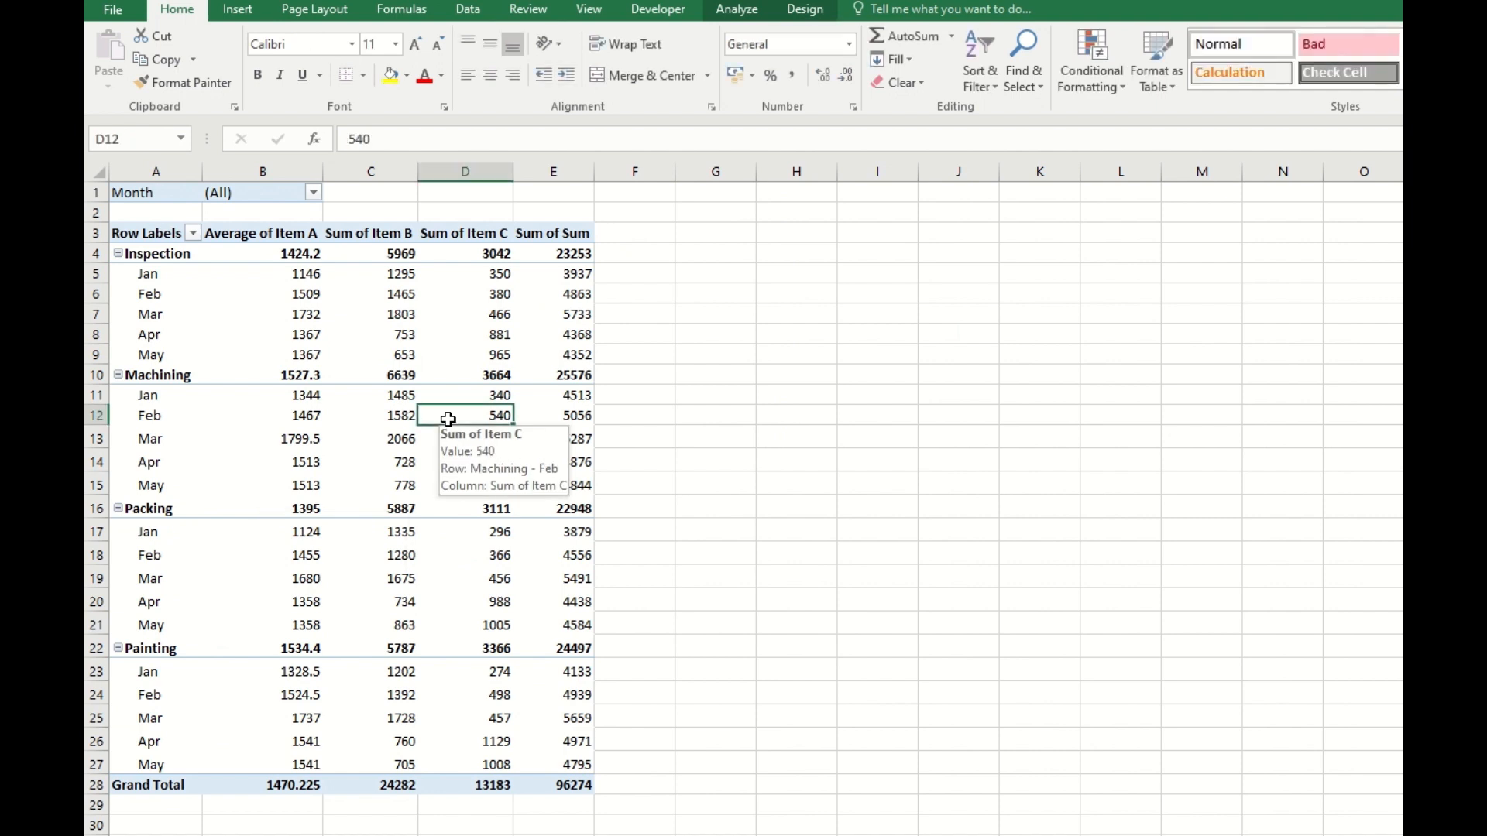
Create a pivot table from the entire source data table, Table7, on a new worksheet
{"action": "left_click", "coordinate": [692, 353]}
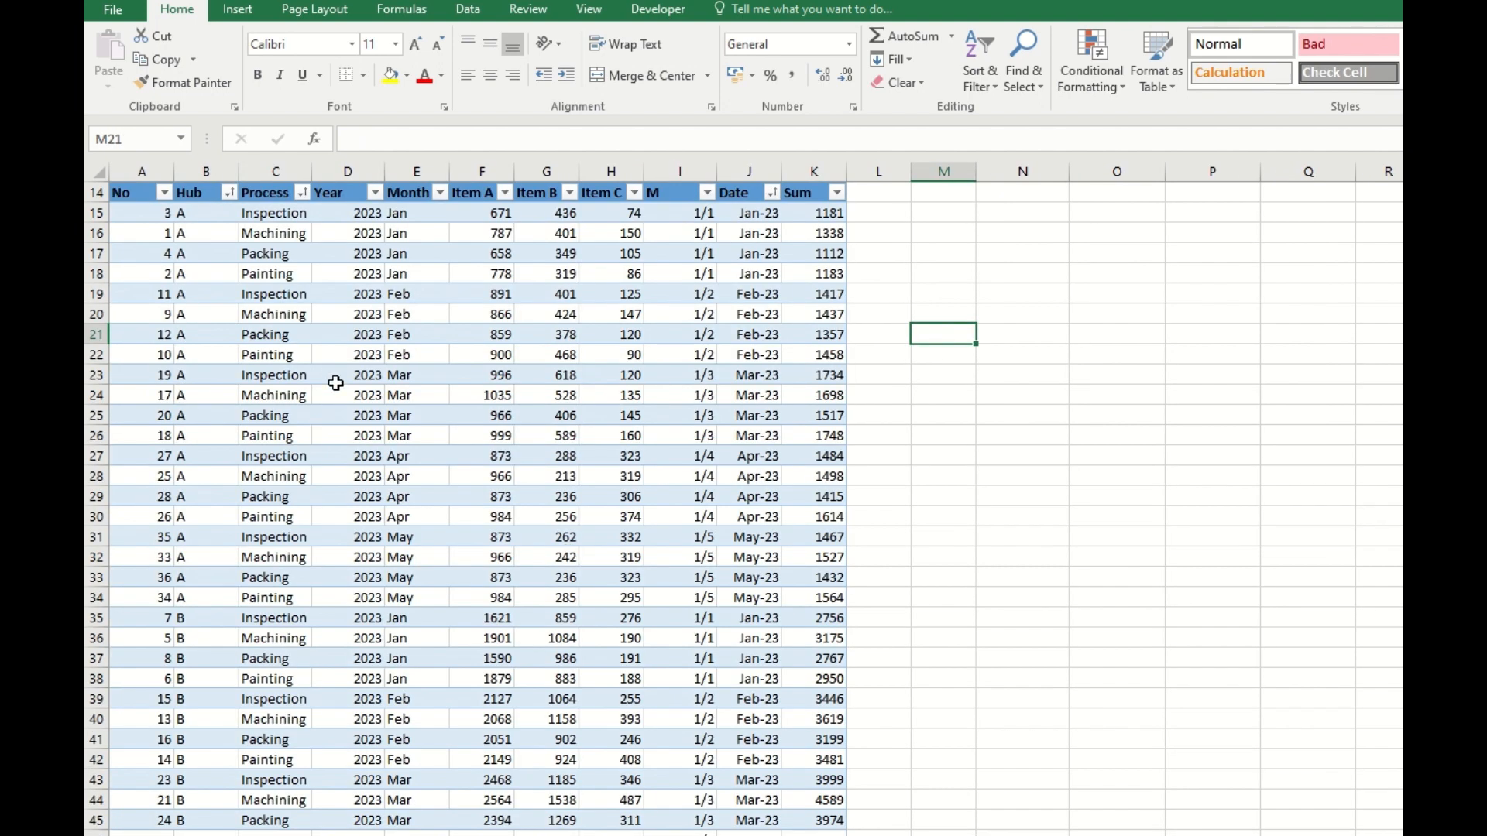
{"action": "left_click", "coordinate": [335, 383]}
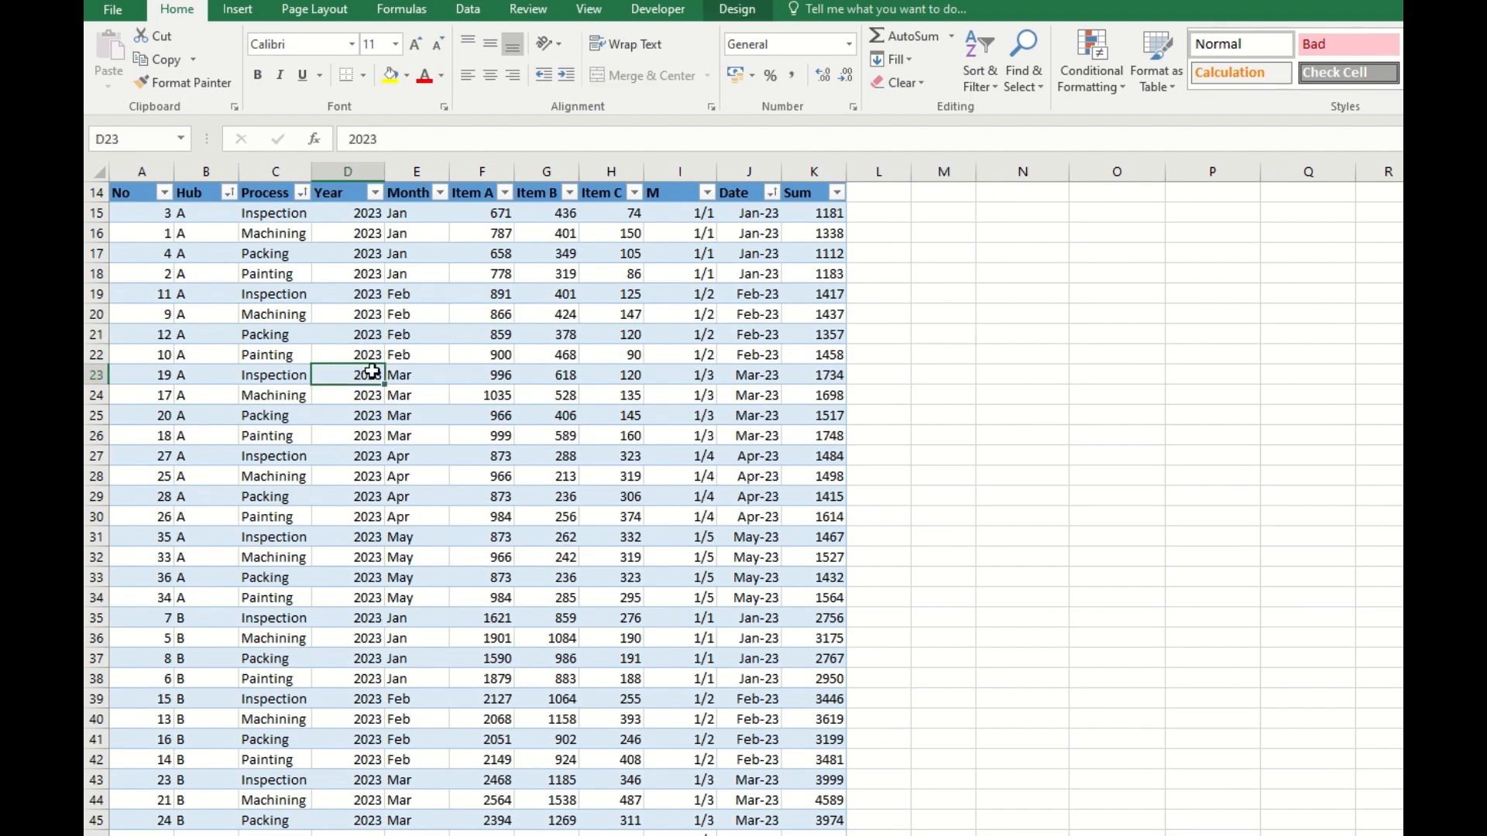
{"action": "key", "text": "ctrl+a"}
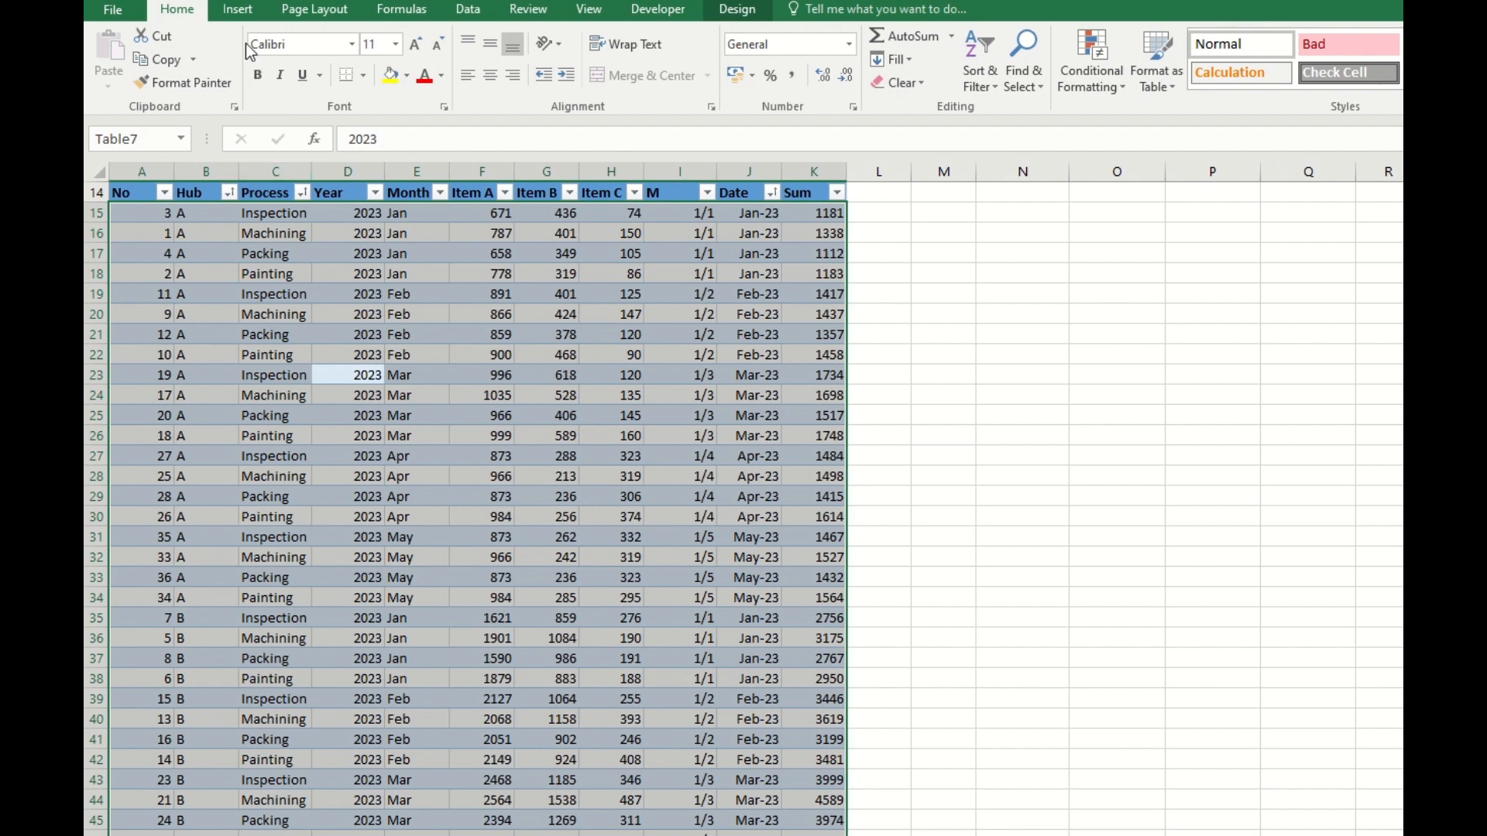
{"action": "left_click", "coordinate": [237, 9]}
{"action": "left_click", "coordinate": [116, 58]}
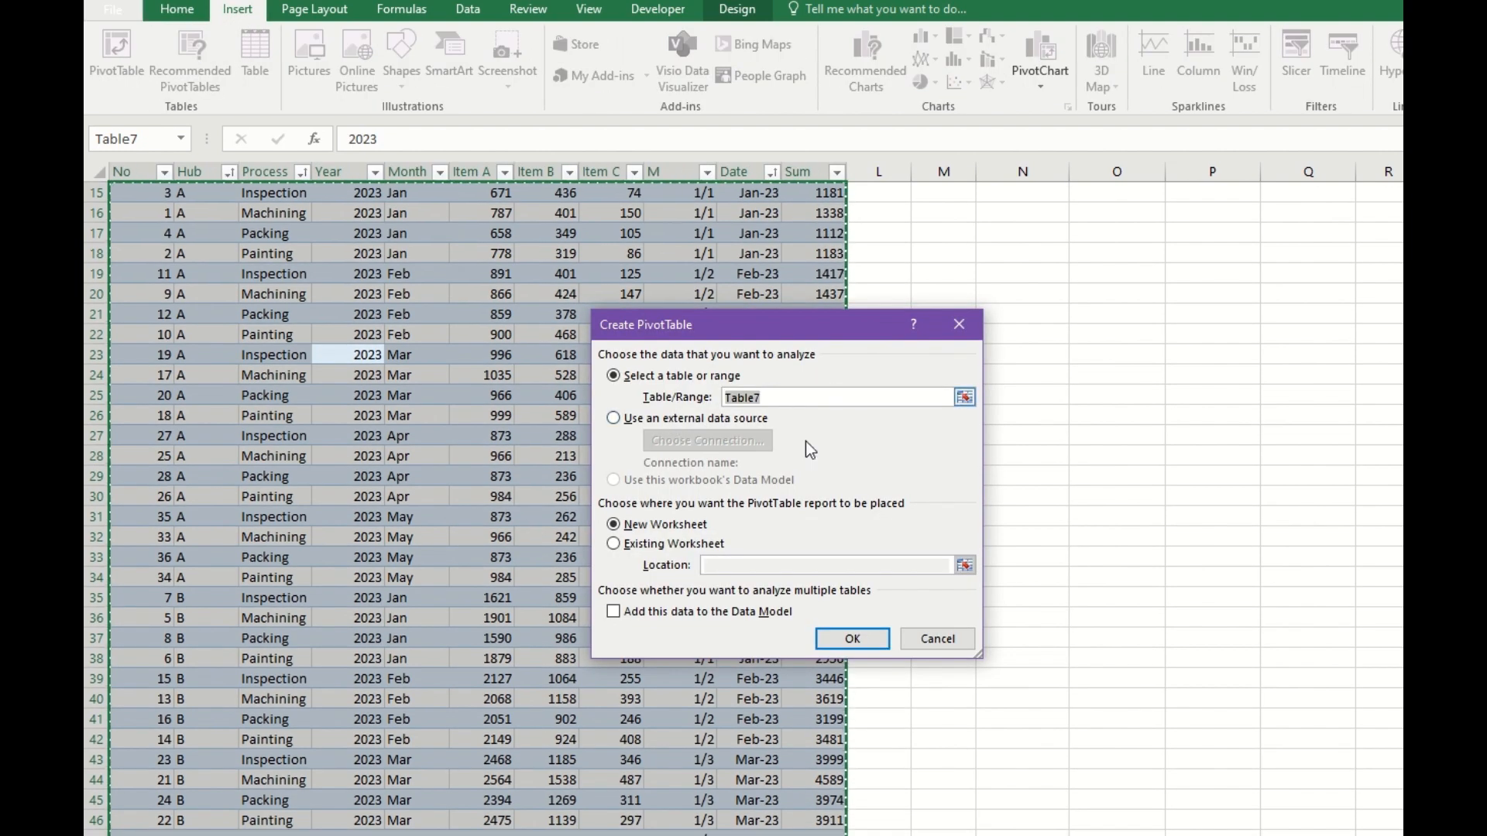
{"action": "left_click", "coordinate": [859, 638]}
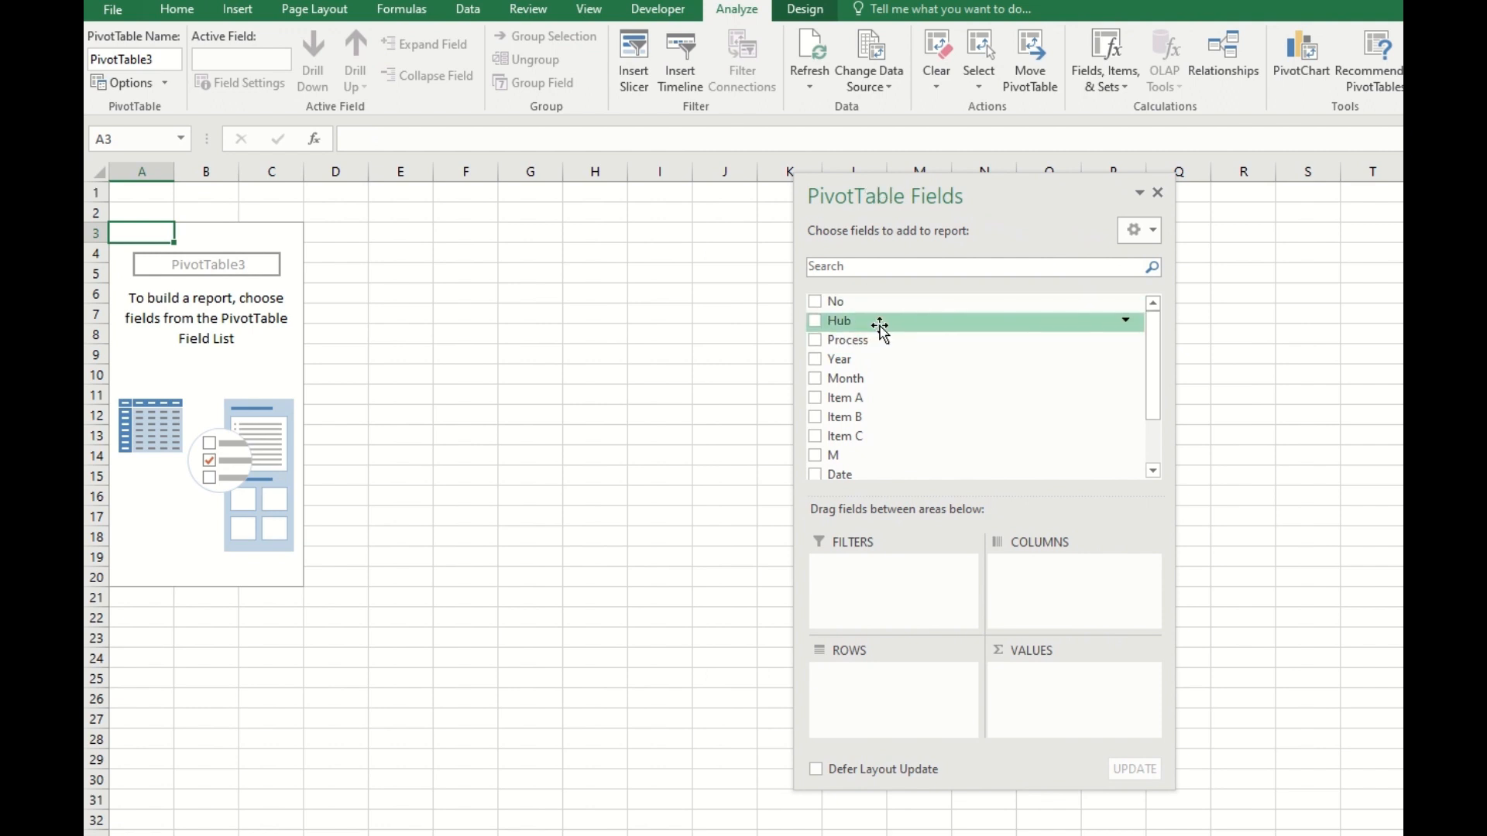
Place Process in the pivot table's rows and add Item A, Item B and Item C as summed values
{"action": "left_click_drag", "start_coordinate": [873, 341], "coordinate": [888, 685]}
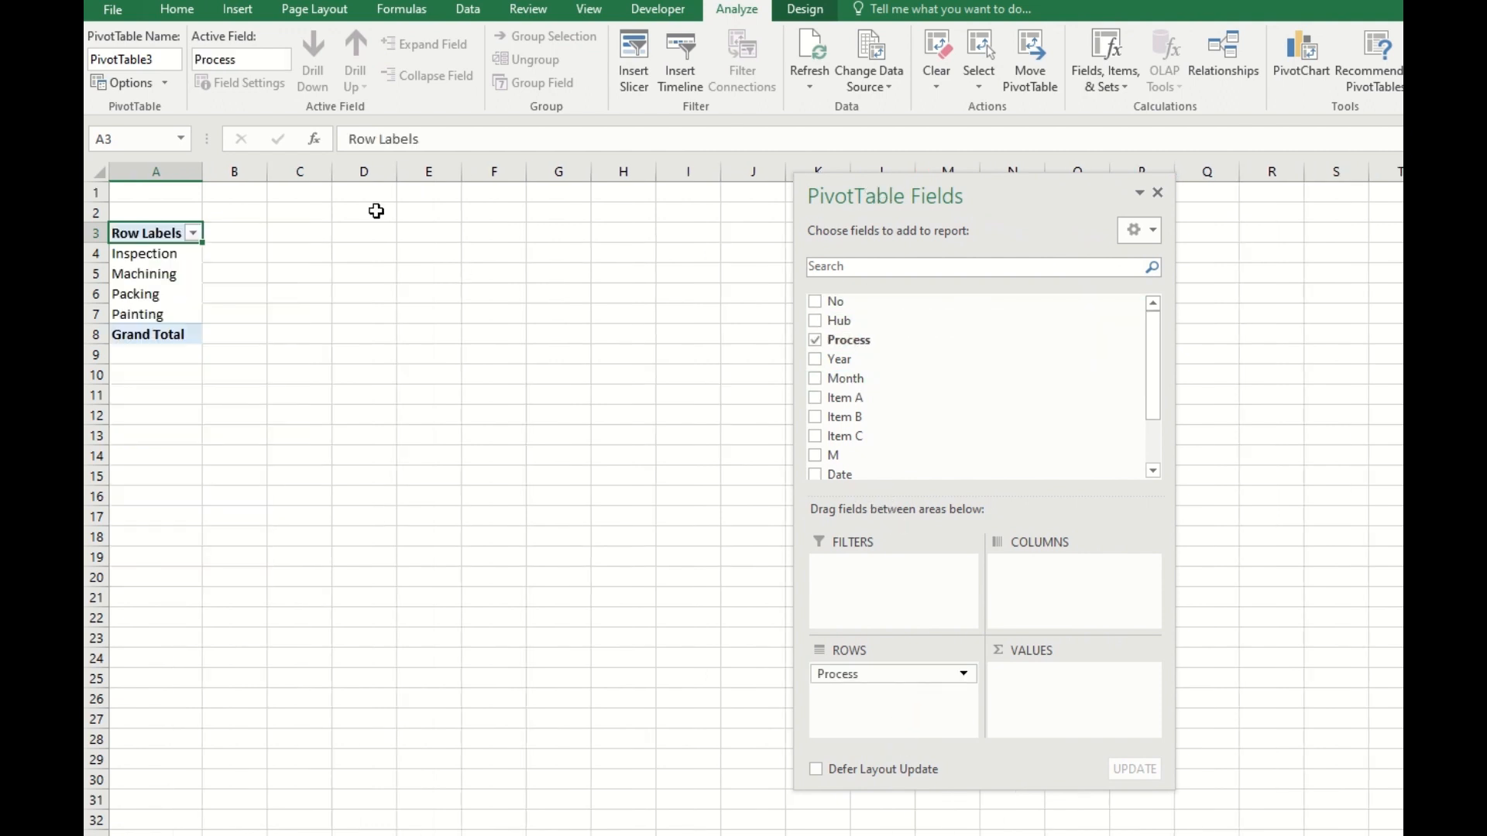
{"action": "left_click_drag", "start_coordinate": [869, 393], "coordinate": [1067, 646]}
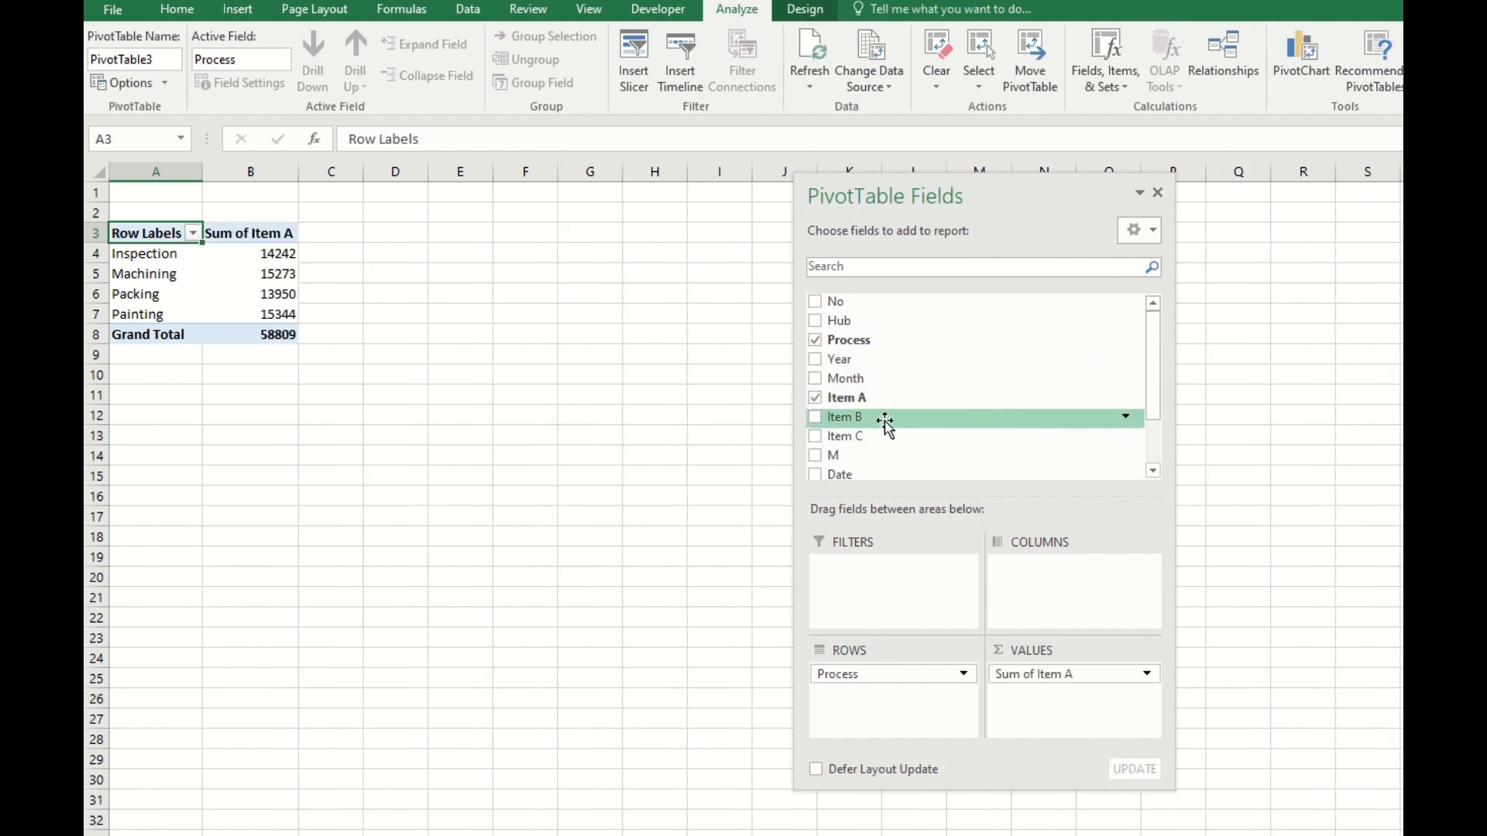
{"action": "left_click_drag", "start_coordinate": [888, 418], "coordinate": [1039, 702]}
{"action": "left_click_drag", "start_coordinate": [891, 439], "coordinate": [1069, 728]}
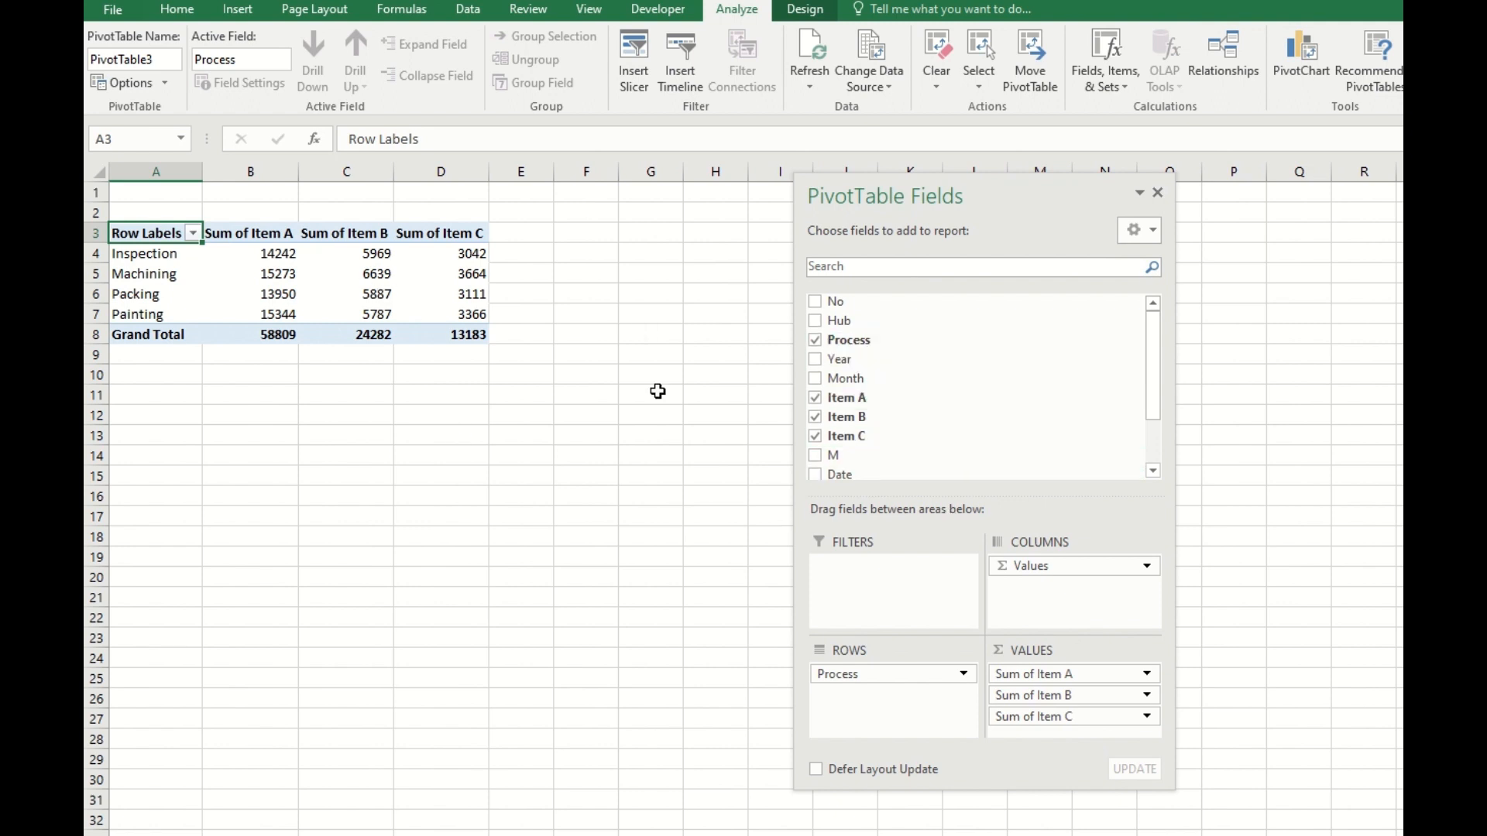
Add Month to the pivot table's rows and place it above Process as the outer grouping
{"action": "left_click_drag", "start_coordinate": [869, 381], "coordinate": [898, 727]}
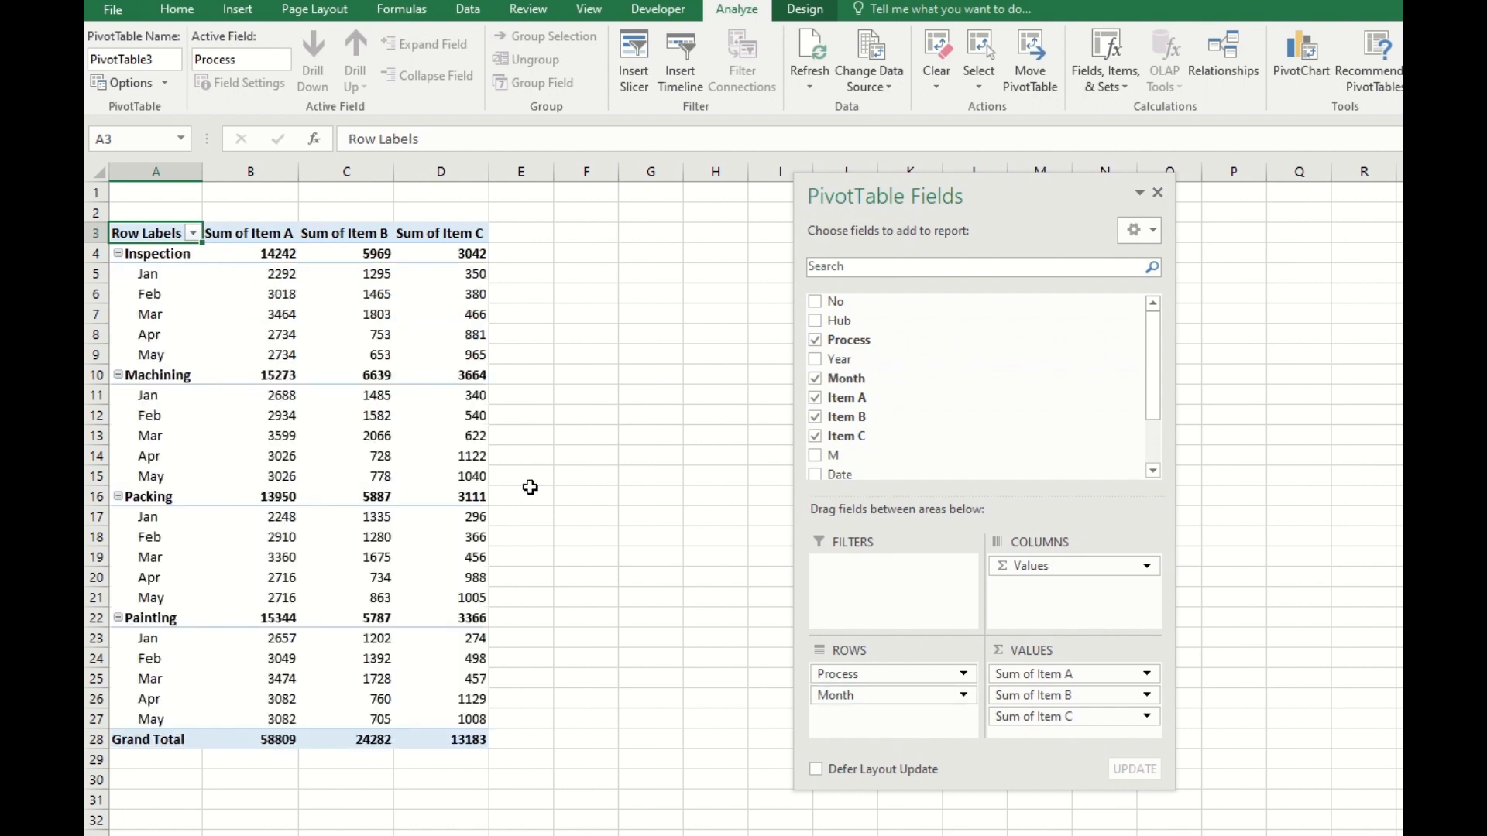
{"action": "left_click_drag", "start_coordinate": [861, 697], "coordinate": [867, 669]}
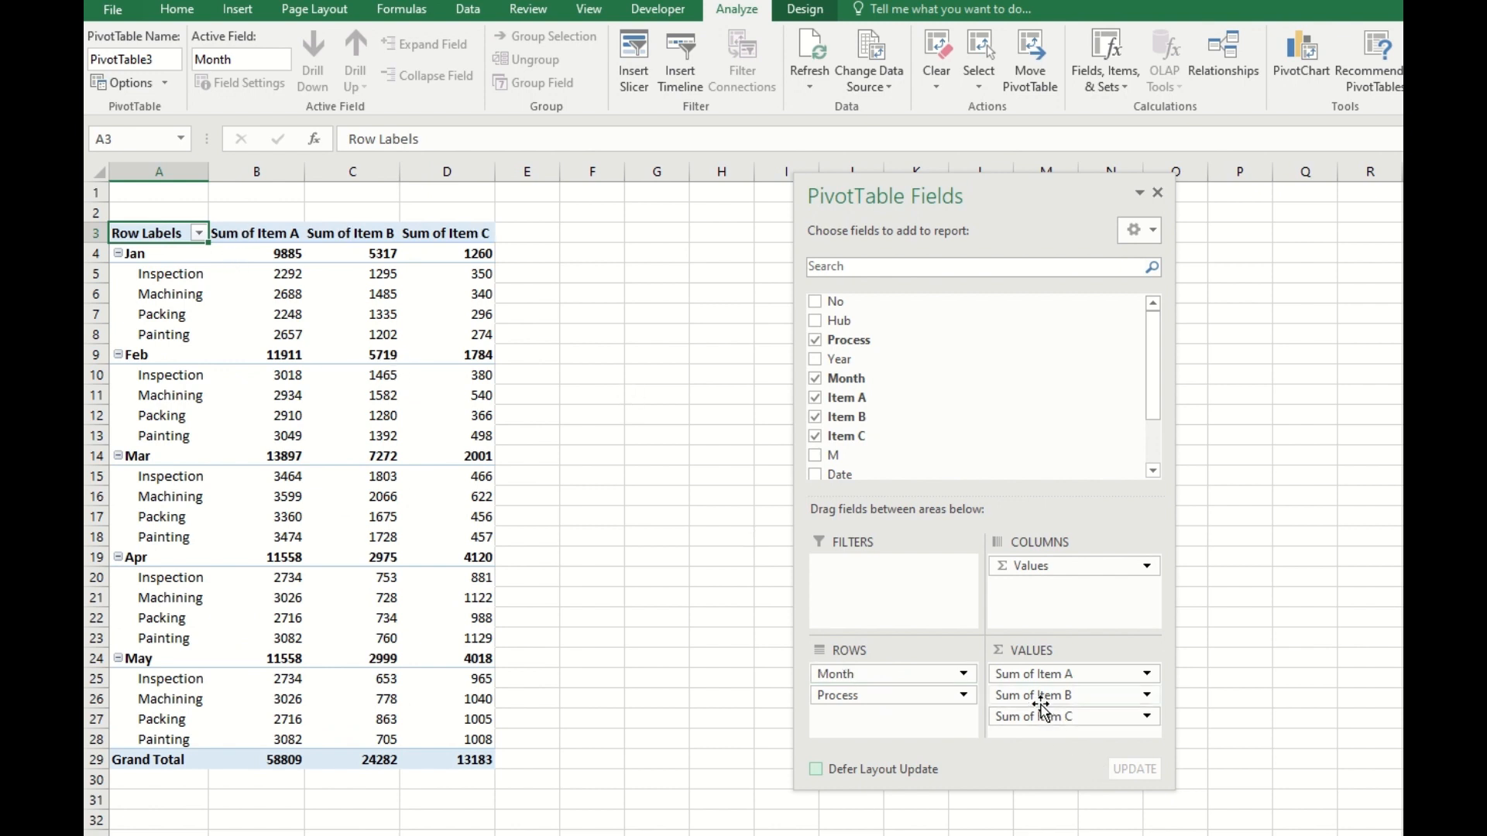
{"action": "right_click", "coordinate": [349, 234]}
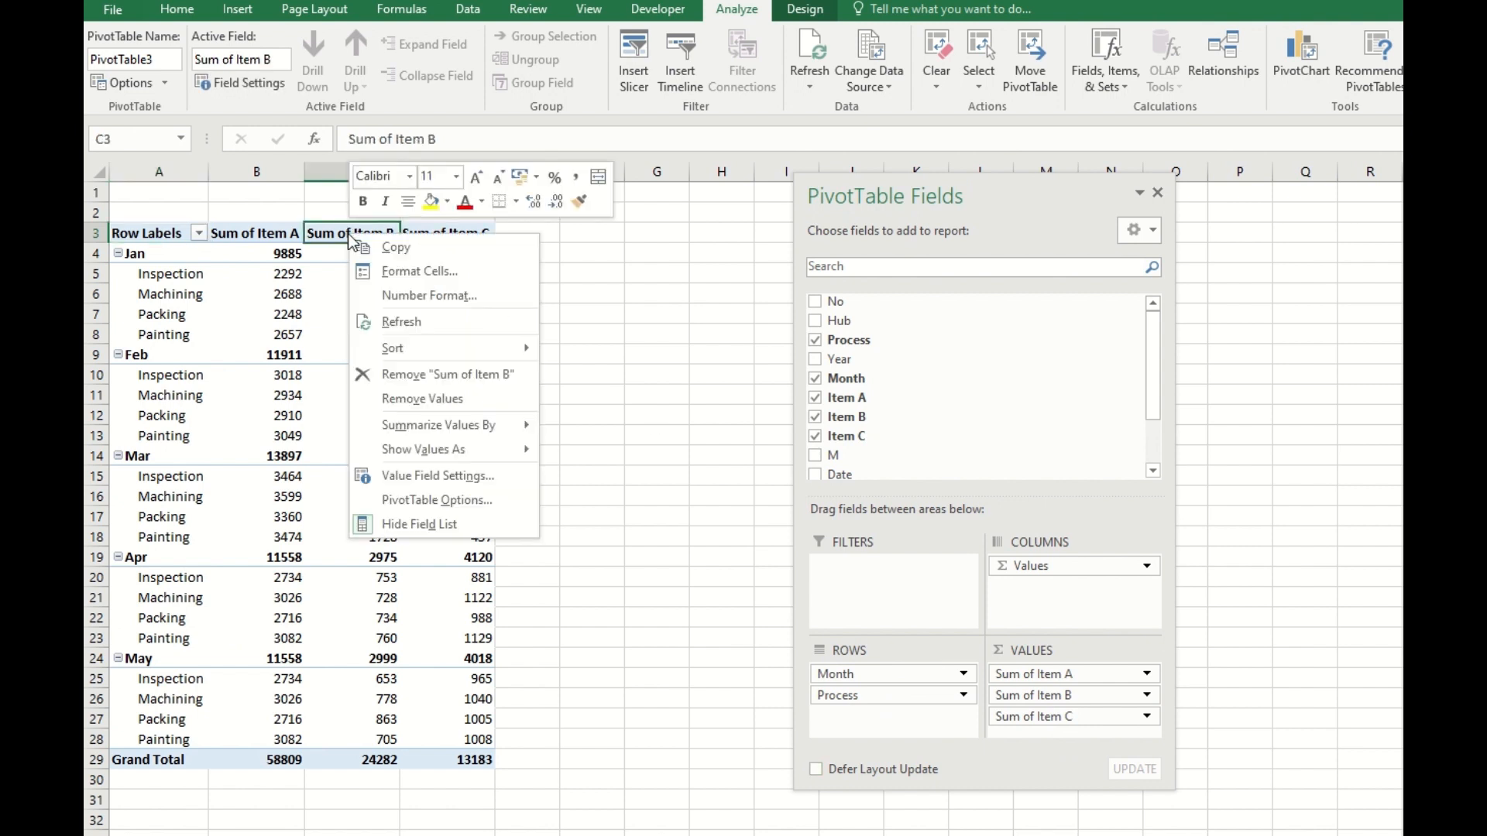
{"action": "left_click", "coordinate": [1147, 674]}
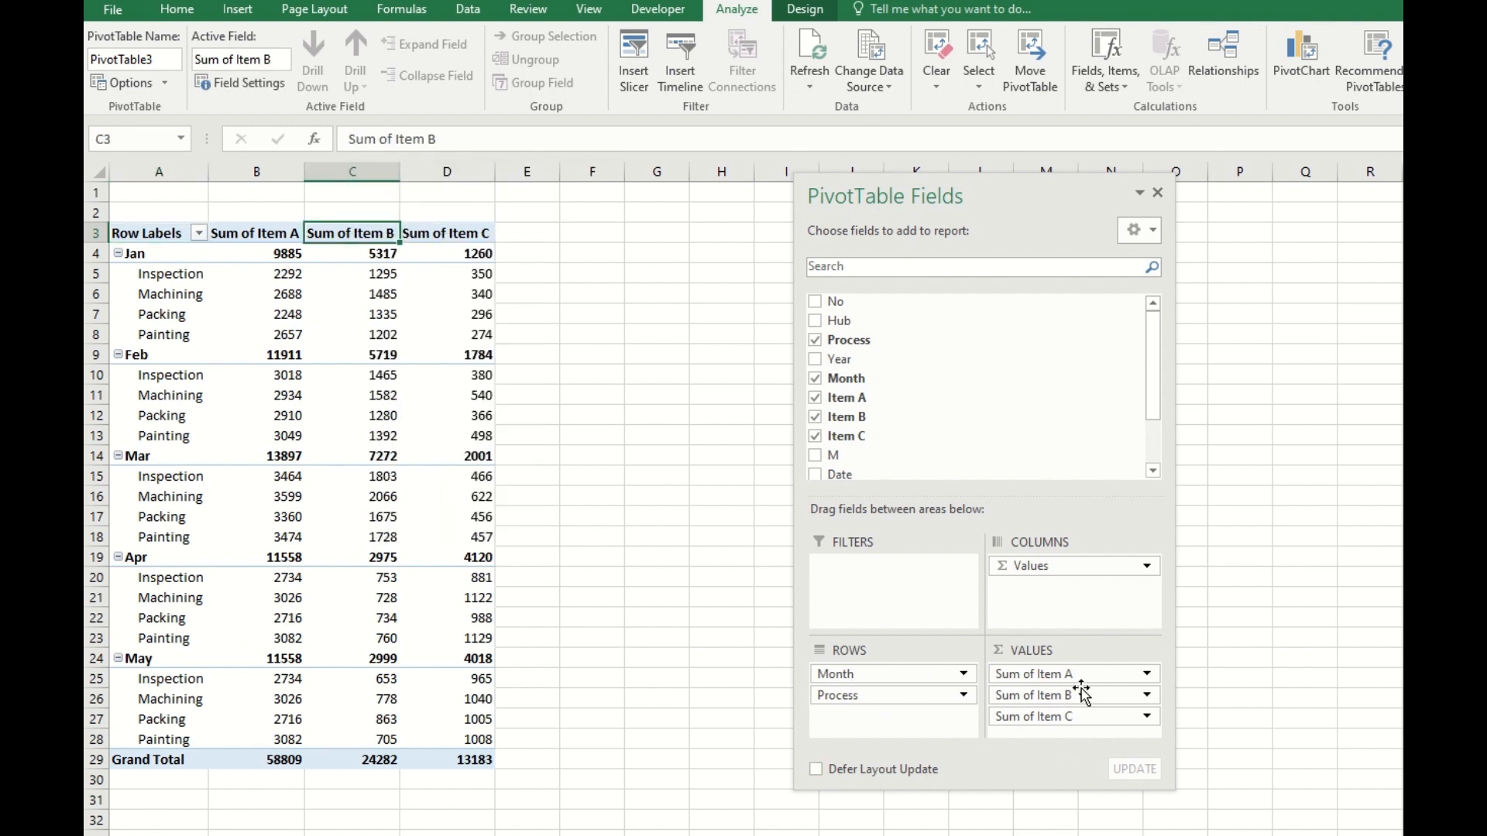
{"action": "left_click", "coordinate": [1146, 674]}
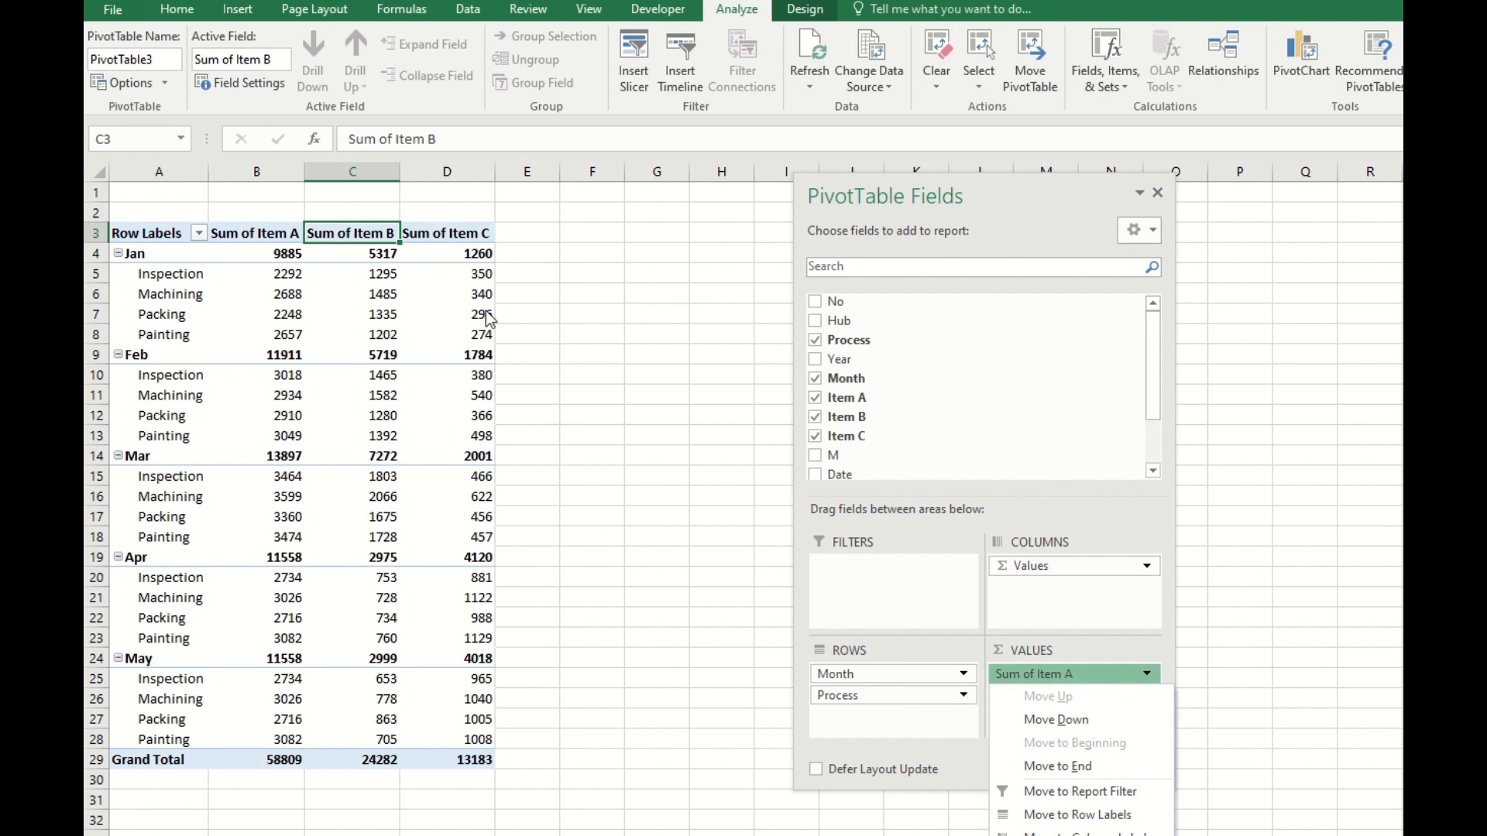
{"action": "left_click", "coordinate": [488, 319]}
{"action": "left_click", "coordinate": [658, 252]}
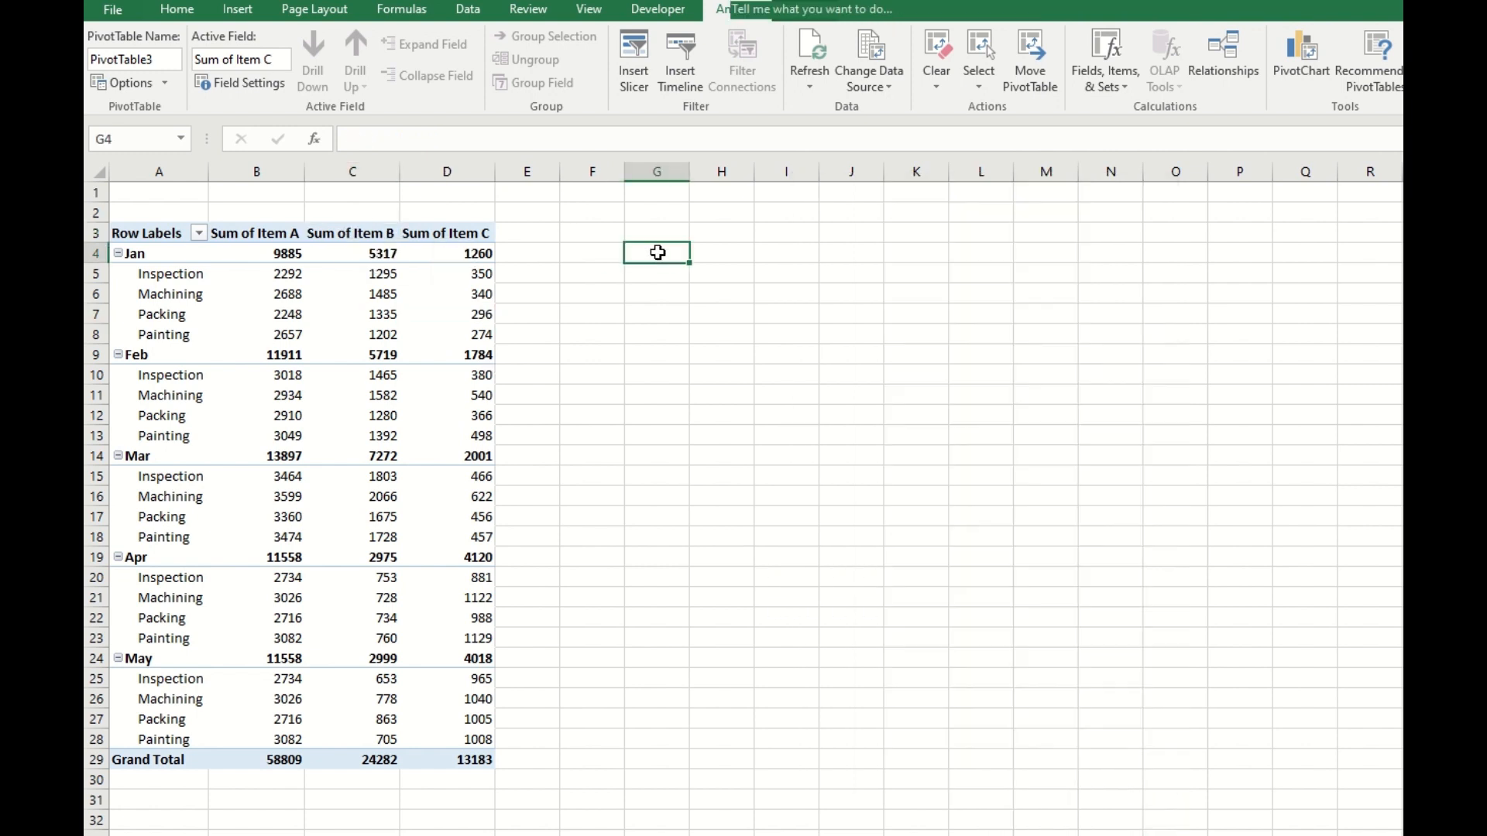
{"action": "left_click", "coordinate": [581, 251]}
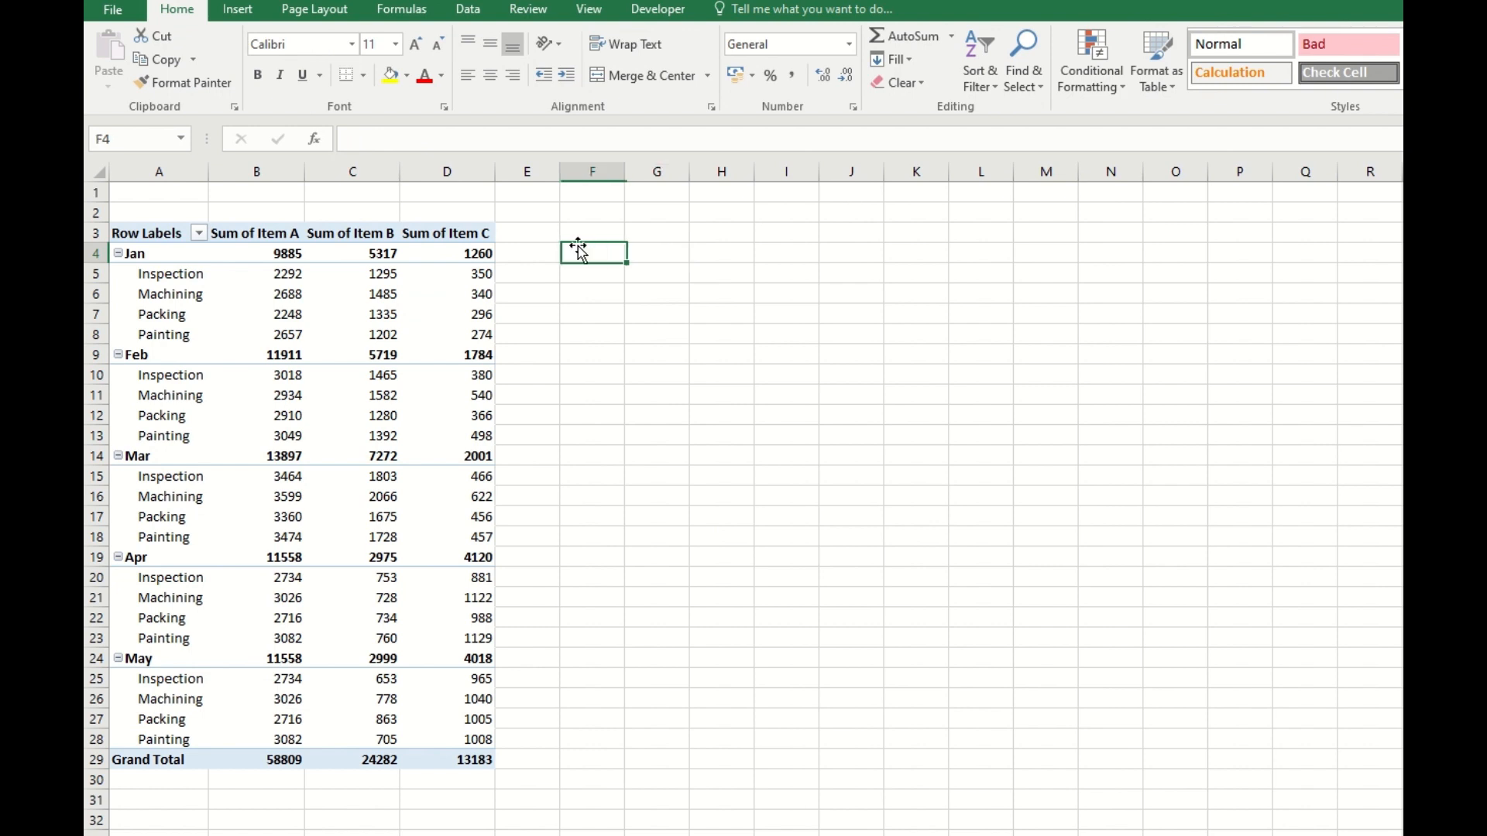
Show Sum of Item B as % of Grand Total and add Item B to the values again, just before the percentage column
{"action": "left_click", "coordinate": [360, 233]}
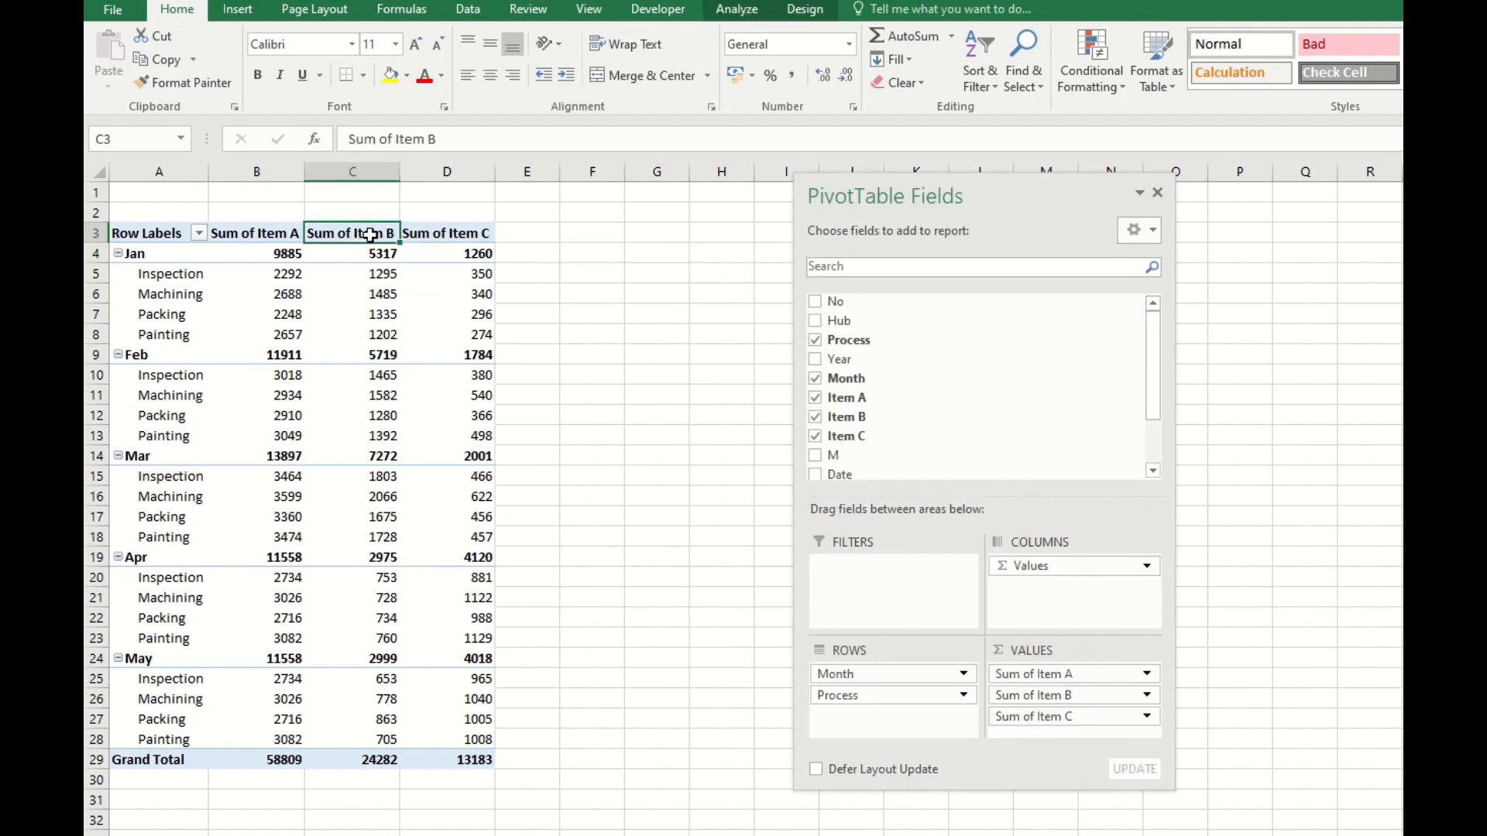
{"action": "right_click", "coordinate": [343, 235]}
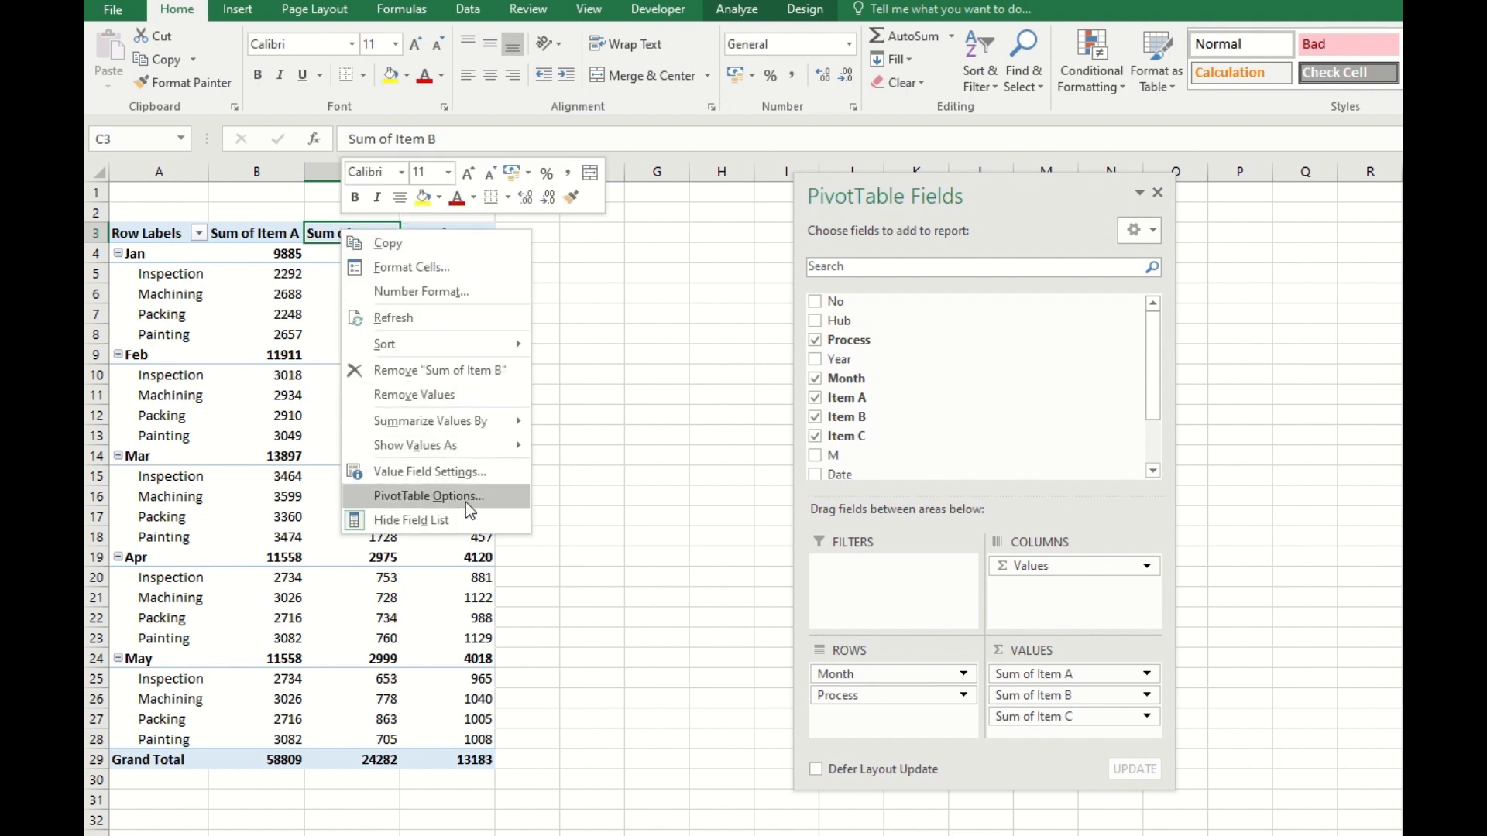
{"action": "left_click", "coordinate": [491, 472]}
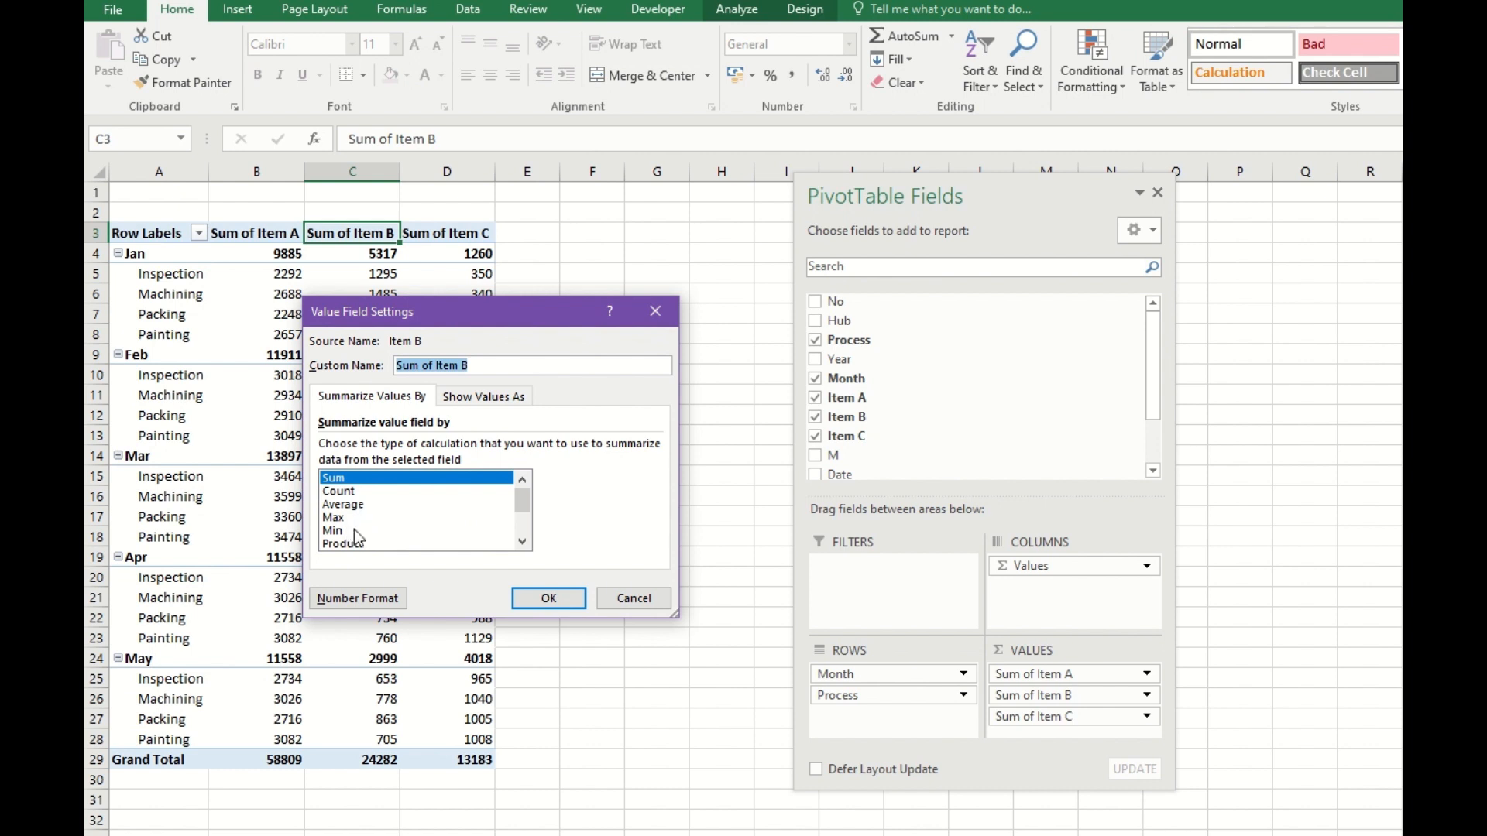
{"action": "left_click", "coordinate": [474, 403]}
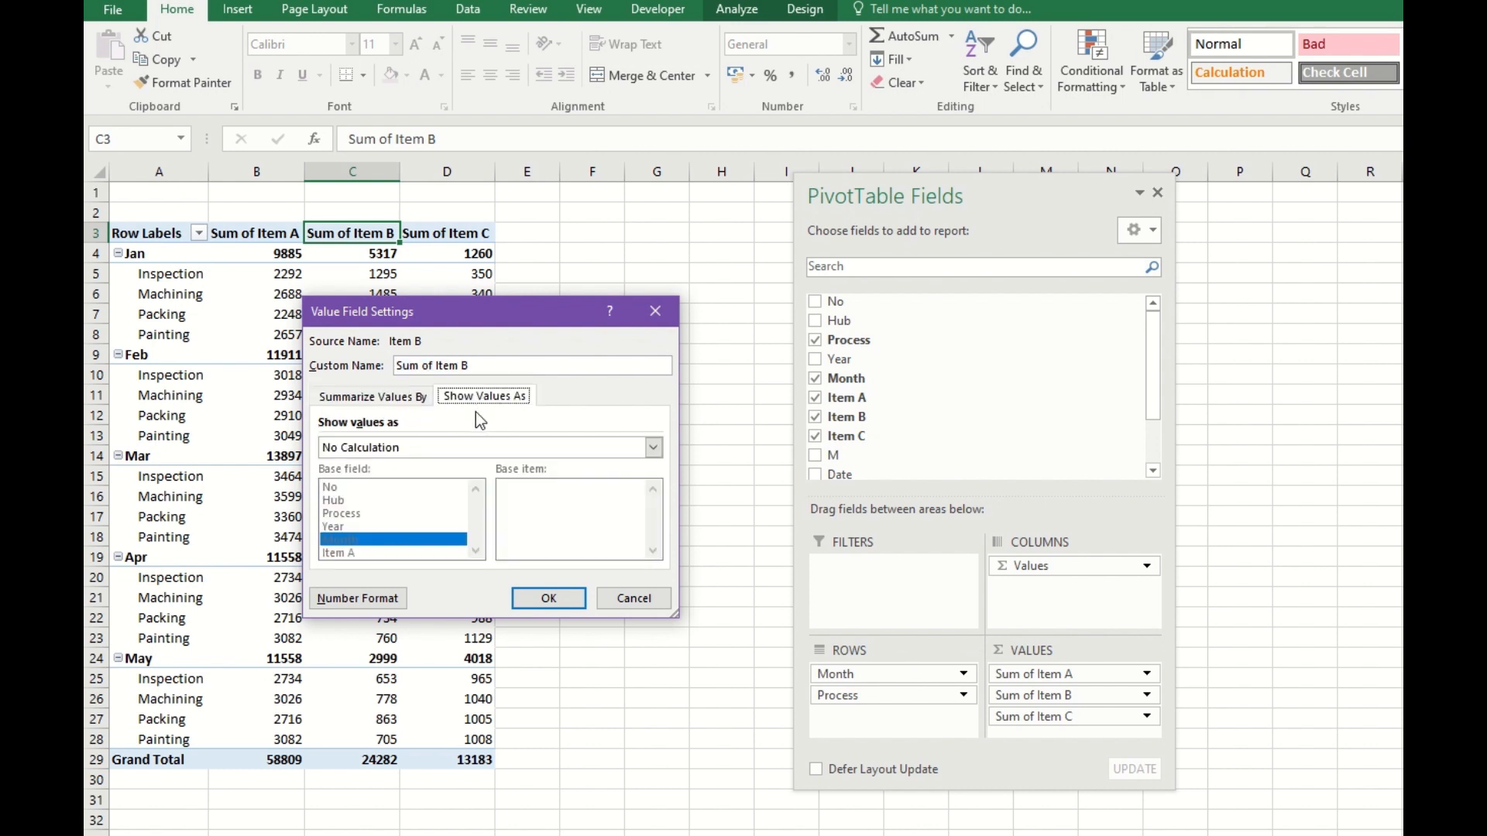
{"action": "left_click", "coordinate": [439, 448]}
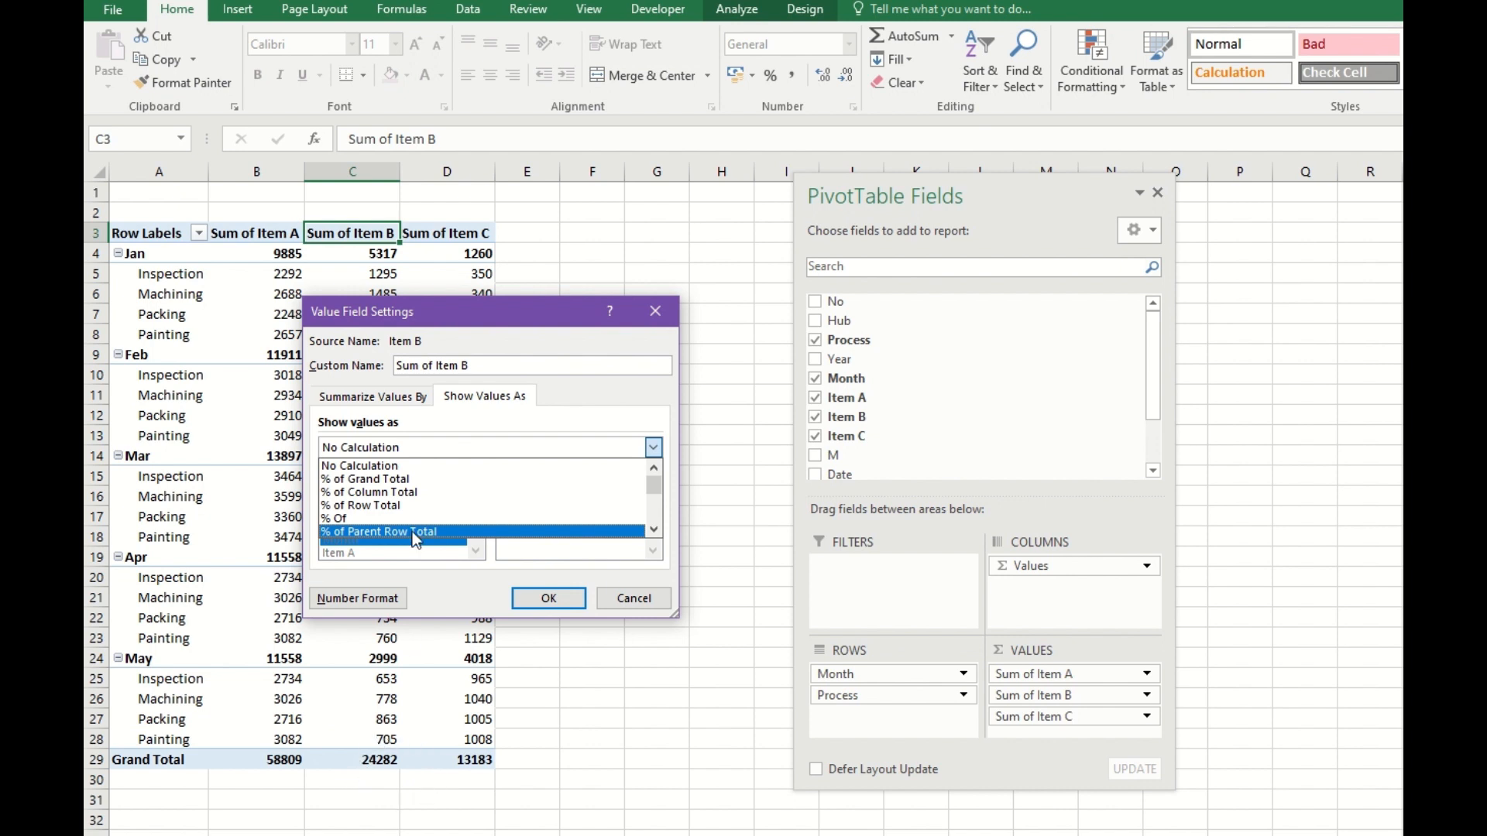
{"action": "left_click", "coordinate": [426, 480]}
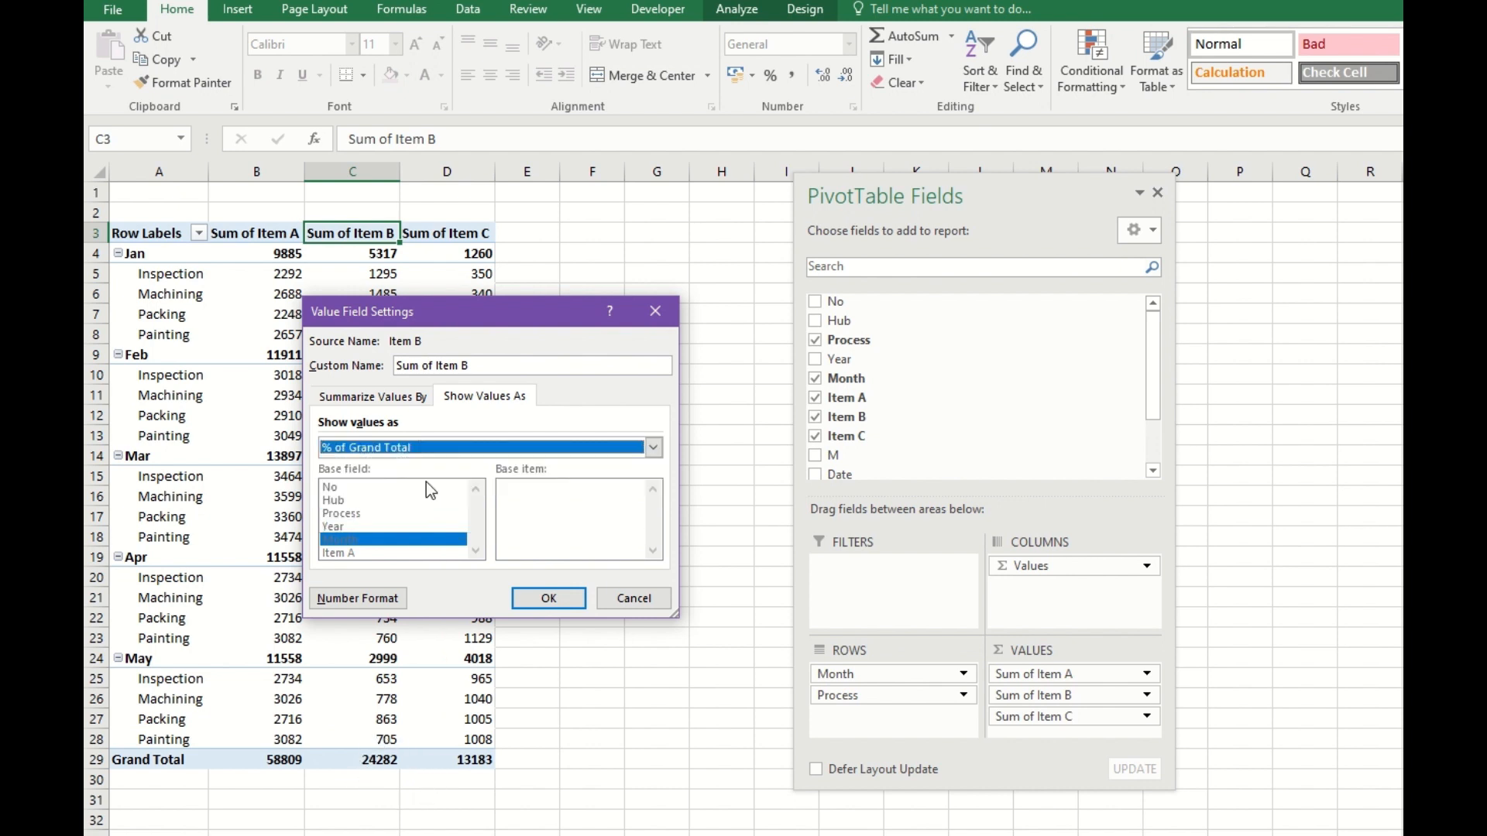
{"action": "left_click", "coordinate": [542, 606]}
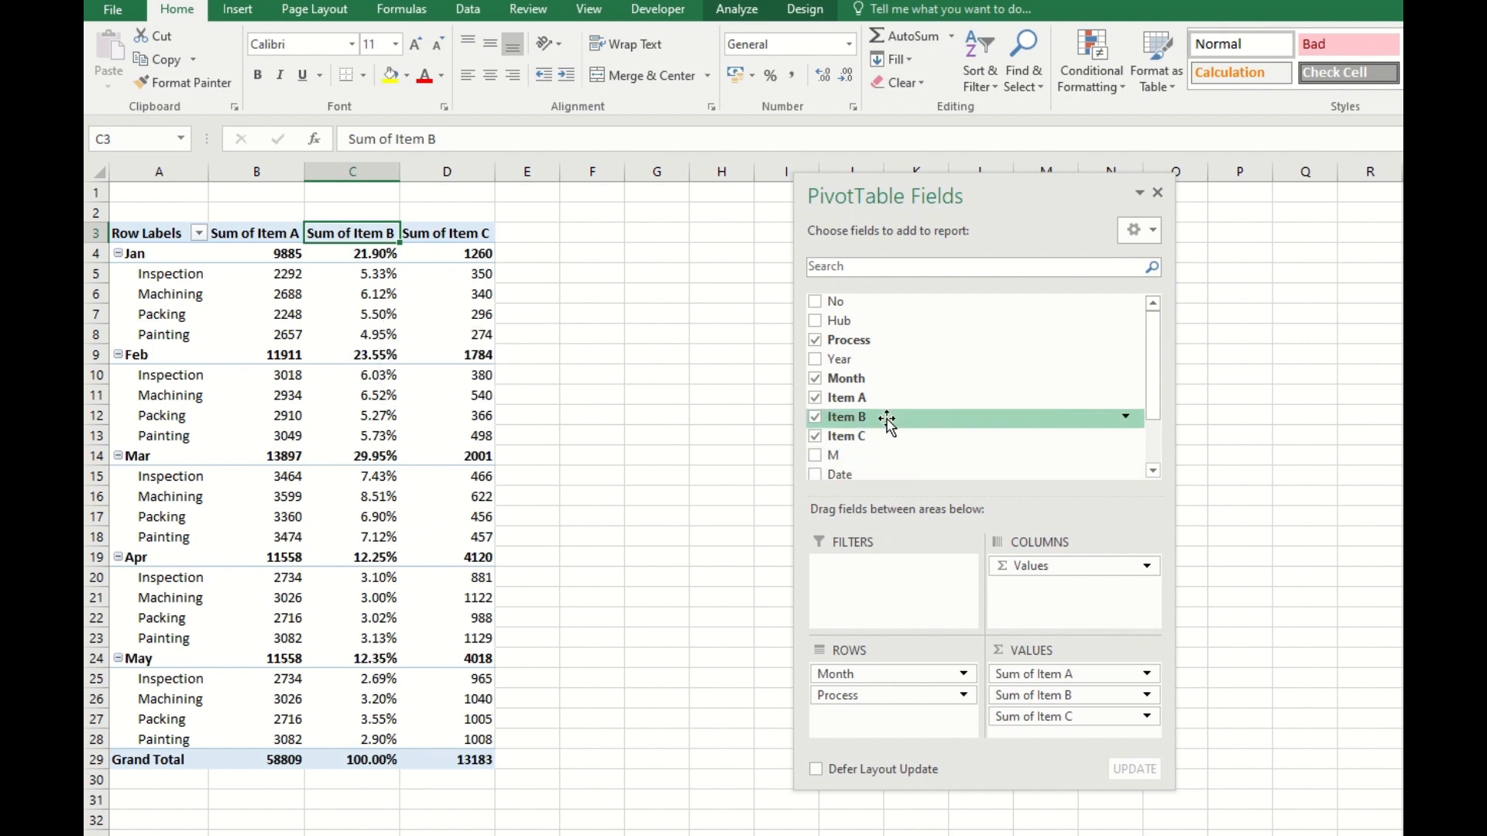
{"action": "left_click_drag", "start_coordinate": [887, 423], "coordinate": [1082, 696]}
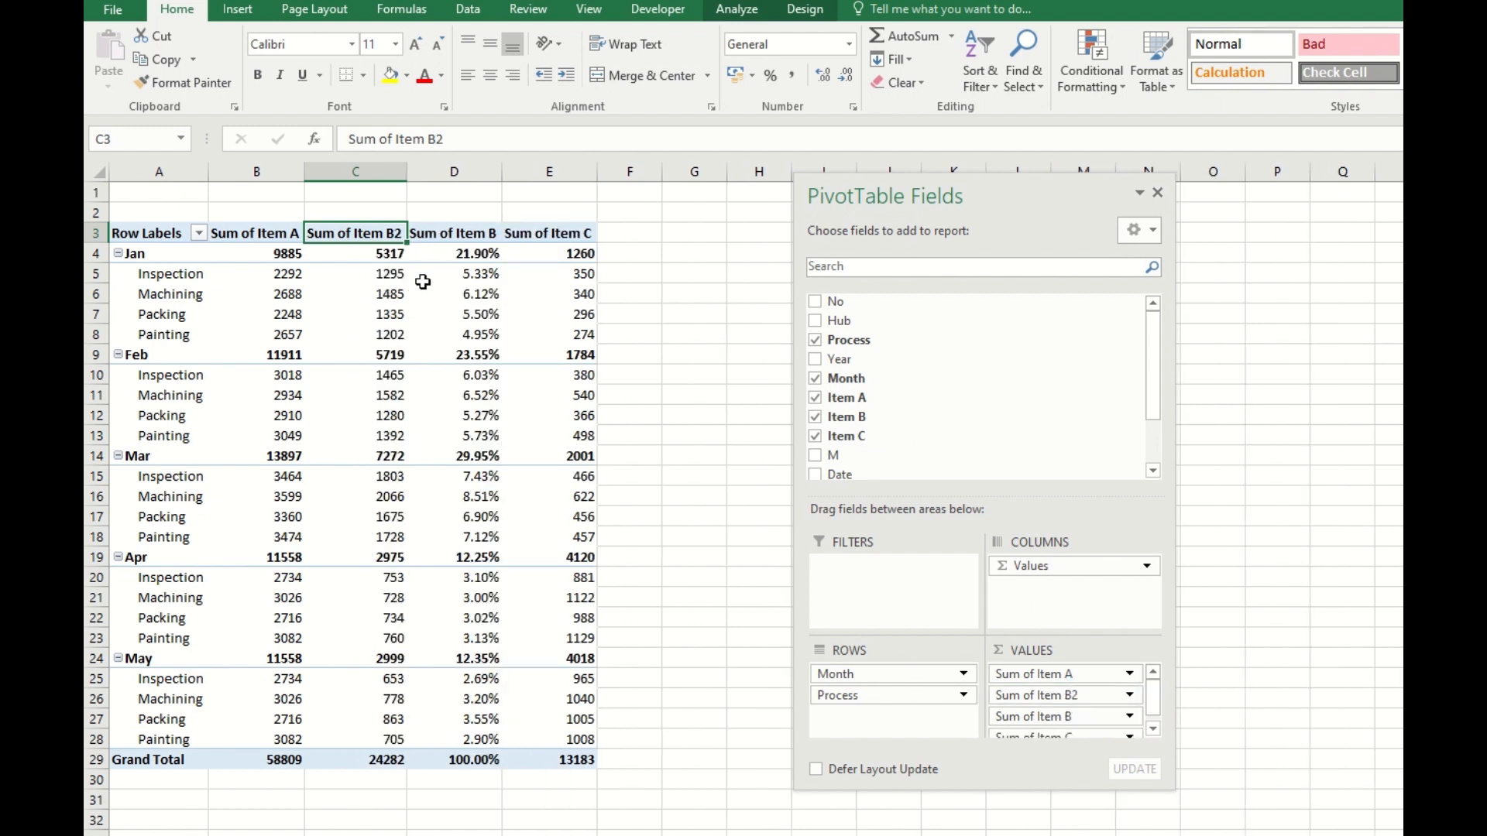
Fill the two Item B column headers in the pivot table with yellow
{"action": "left_click_drag", "start_coordinate": [374, 234], "coordinate": [456, 232]}
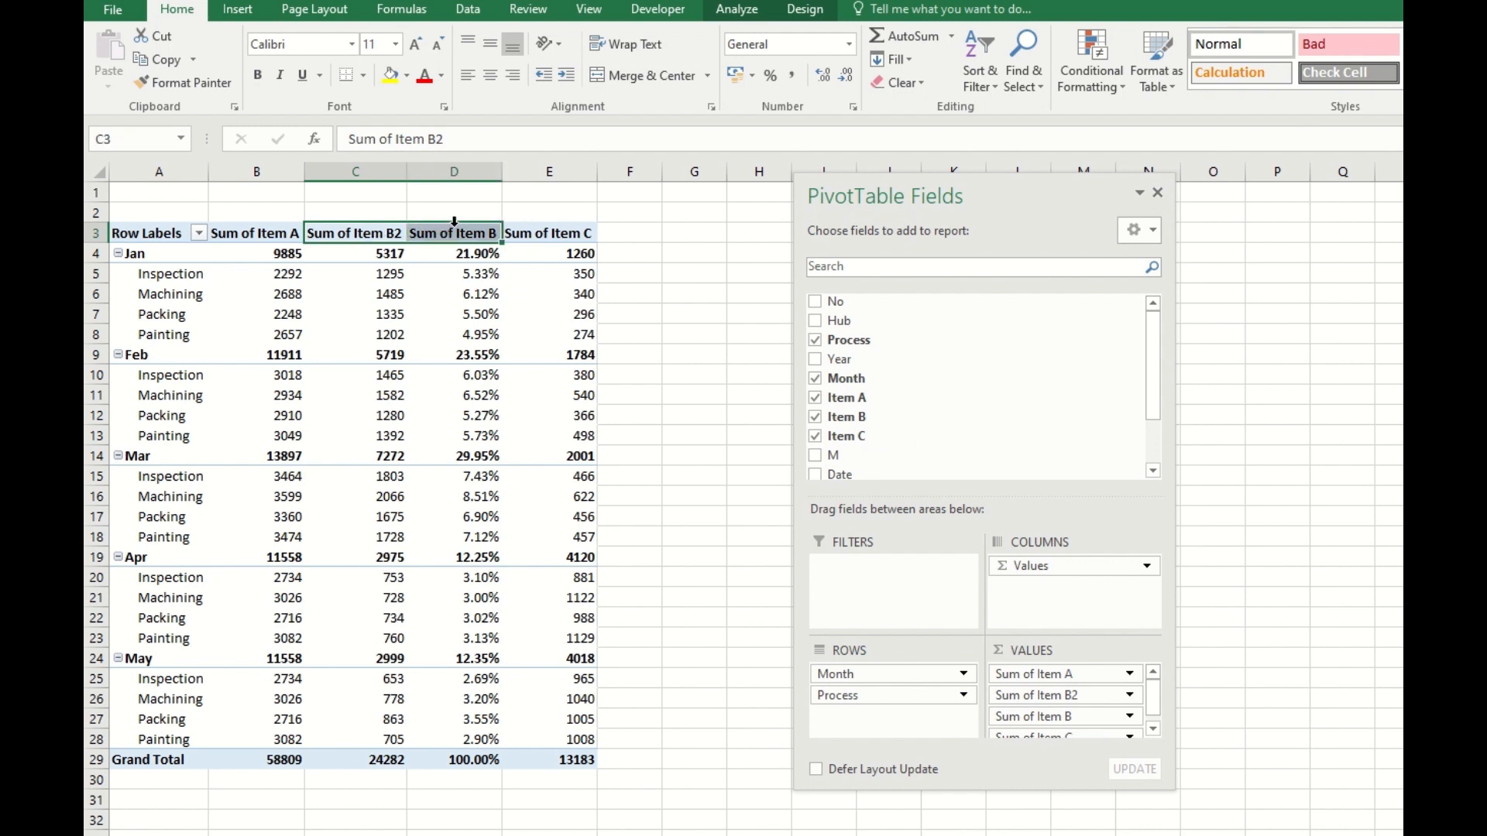
{"action": "left_click", "coordinate": [391, 76]}
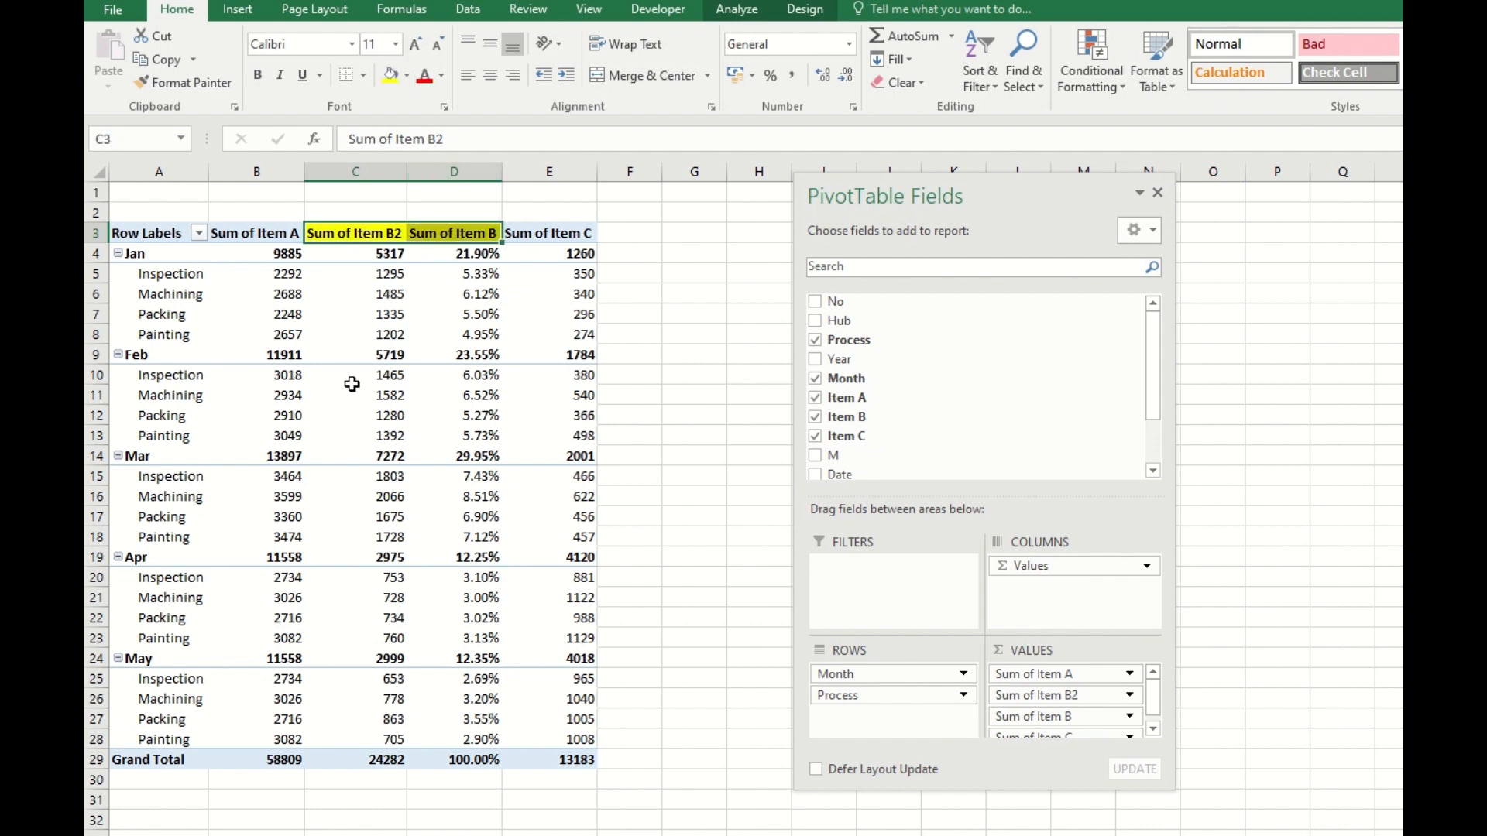
{"action": "left_click", "coordinate": [394, 394]}
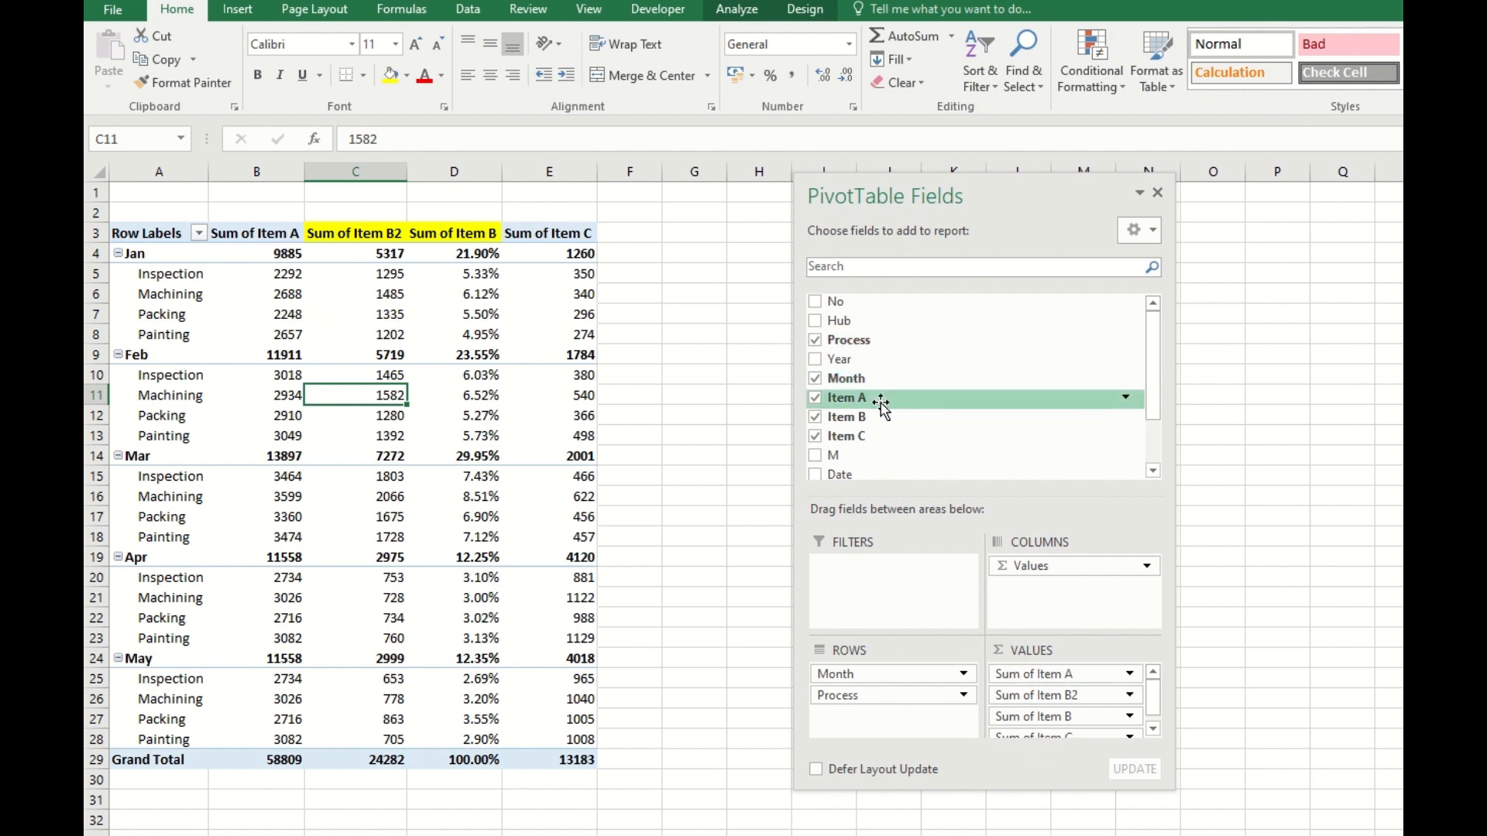
Add Item A to the values a second time, after the first one, and show the new column as % of Grand Total
{"action": "left_click_drag", "start_coordinate": [886, 403], "coordinate": [1092, 688]}
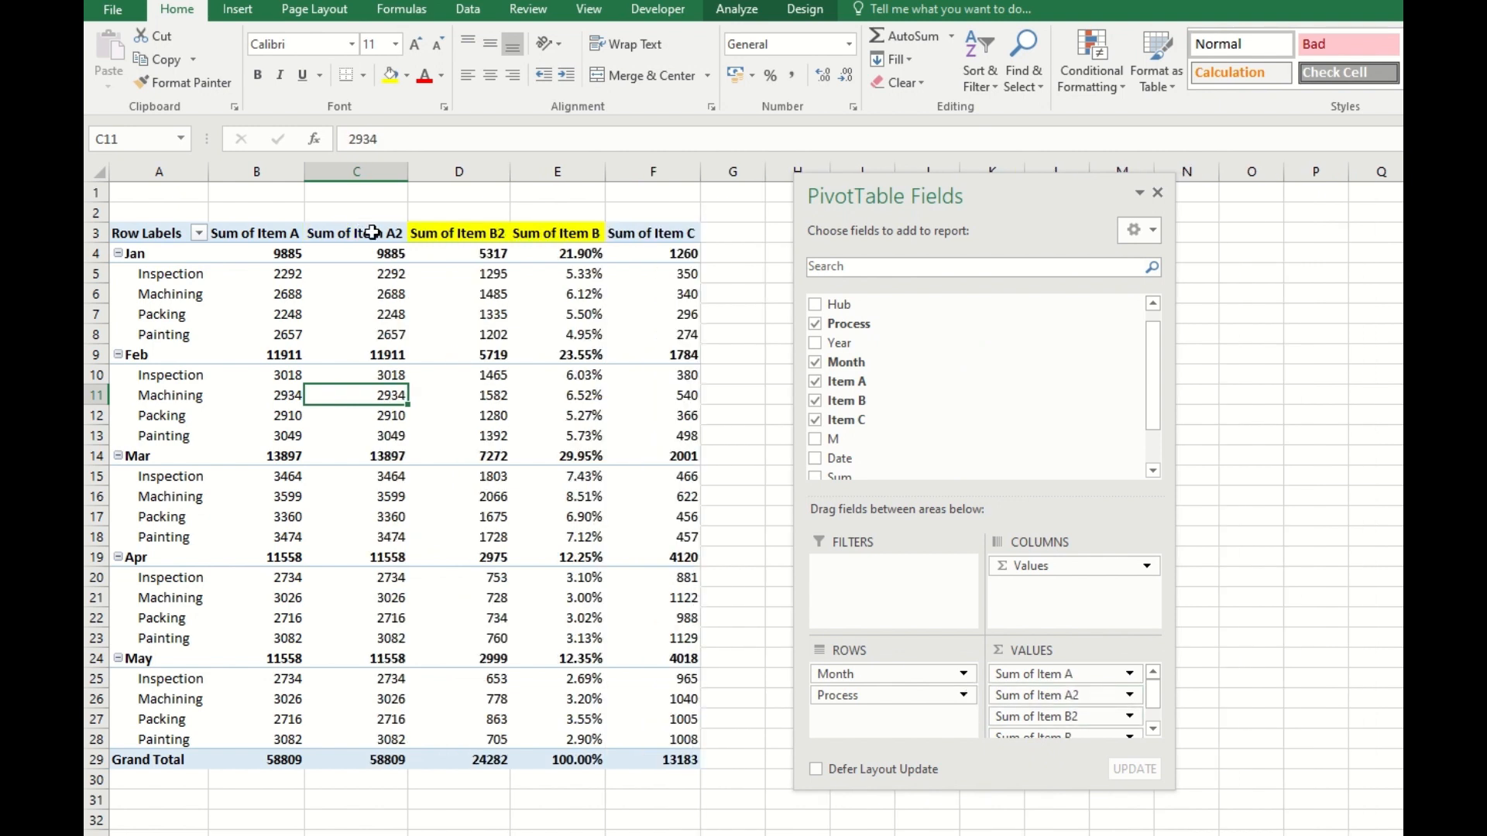
{"action": "left_click", "coordinate": [372, 233]}
{"action": "right_click", "coordinate": [375, 234]}
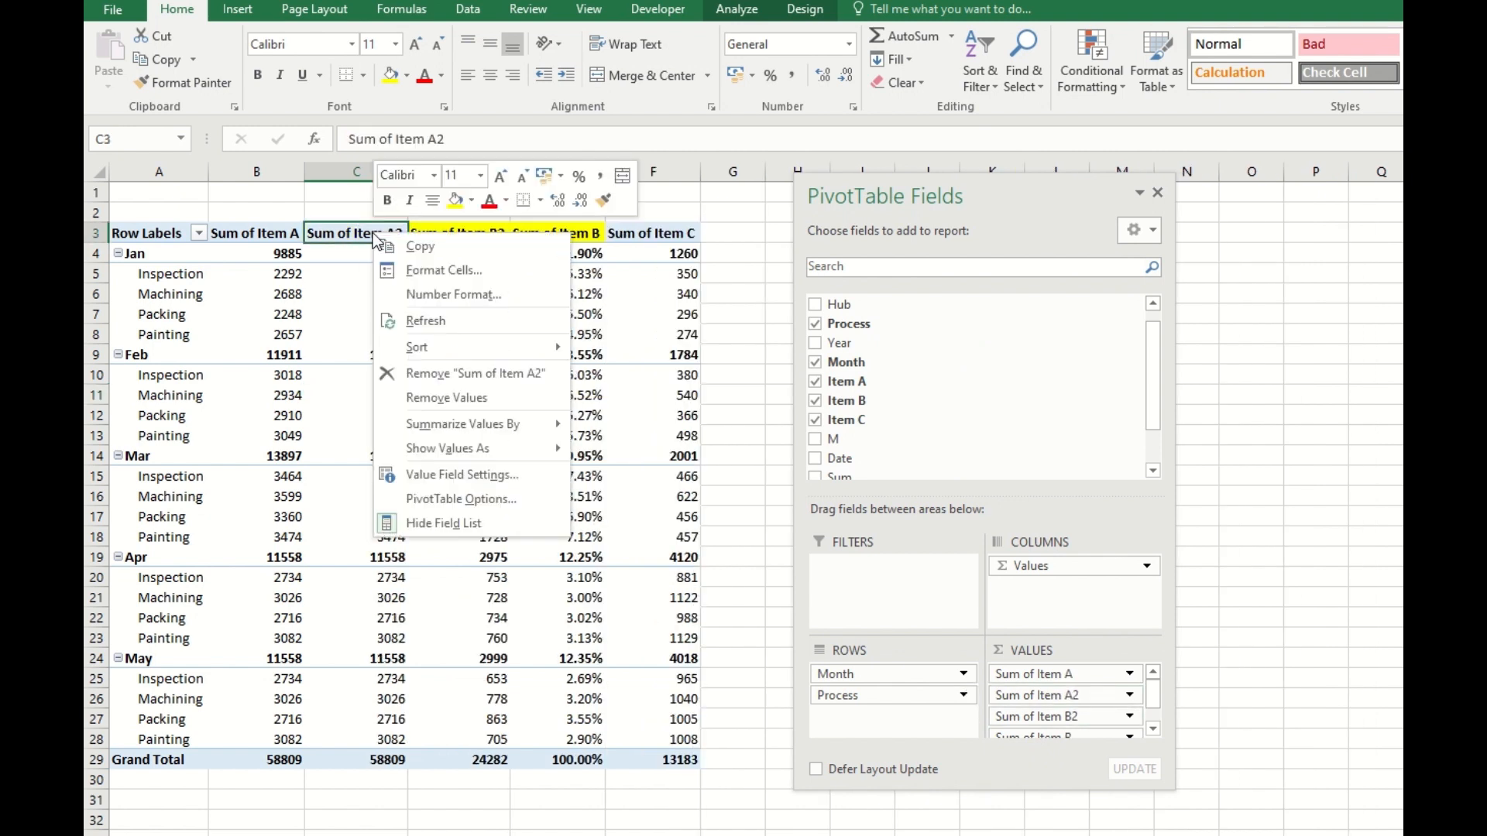
{"action": "mouse_move", "coordinate": [513, 449]}
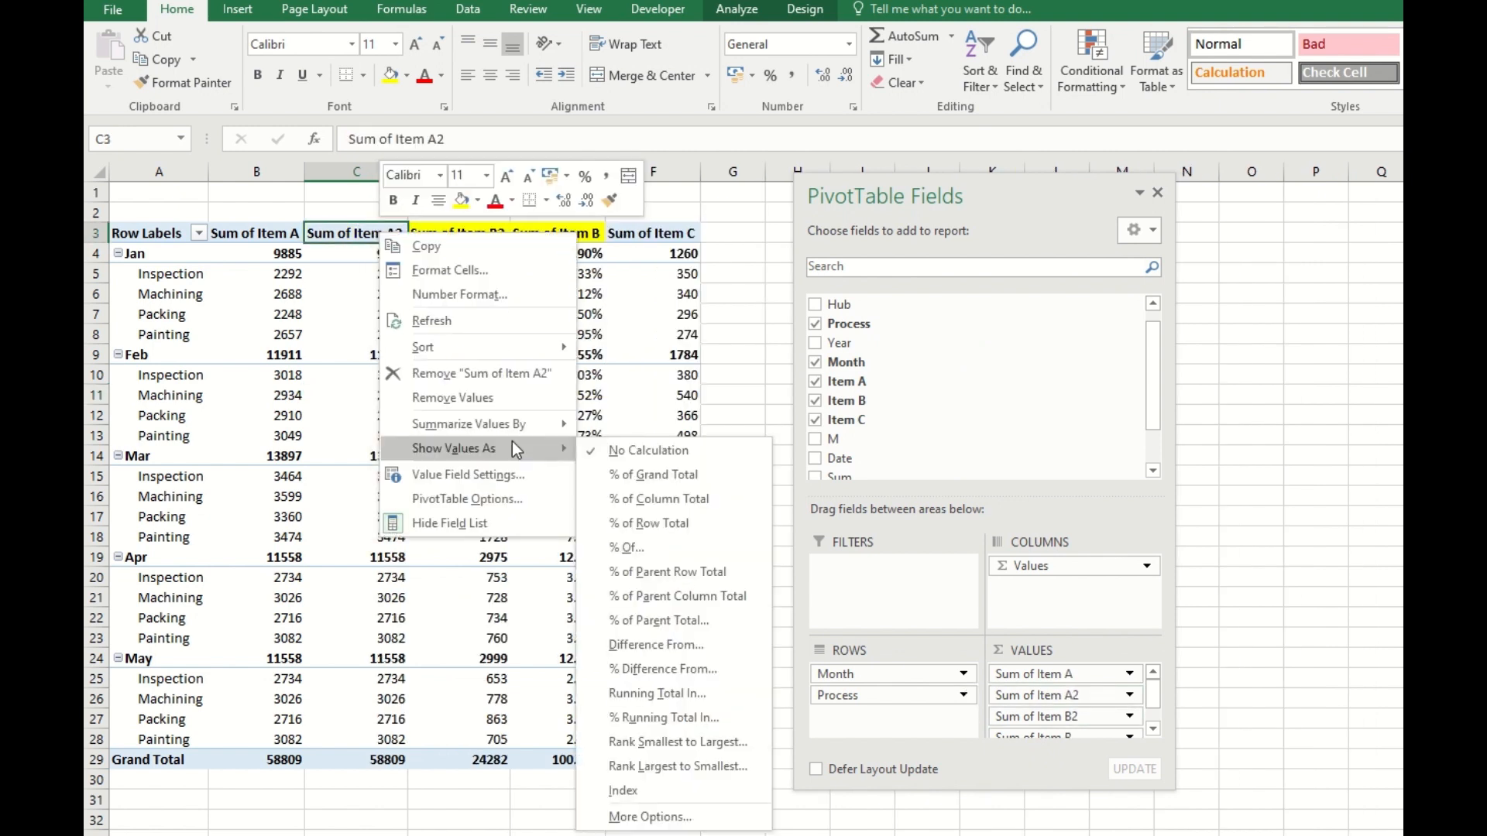
{"action": "left_click", "coordinate": [649, 474]}
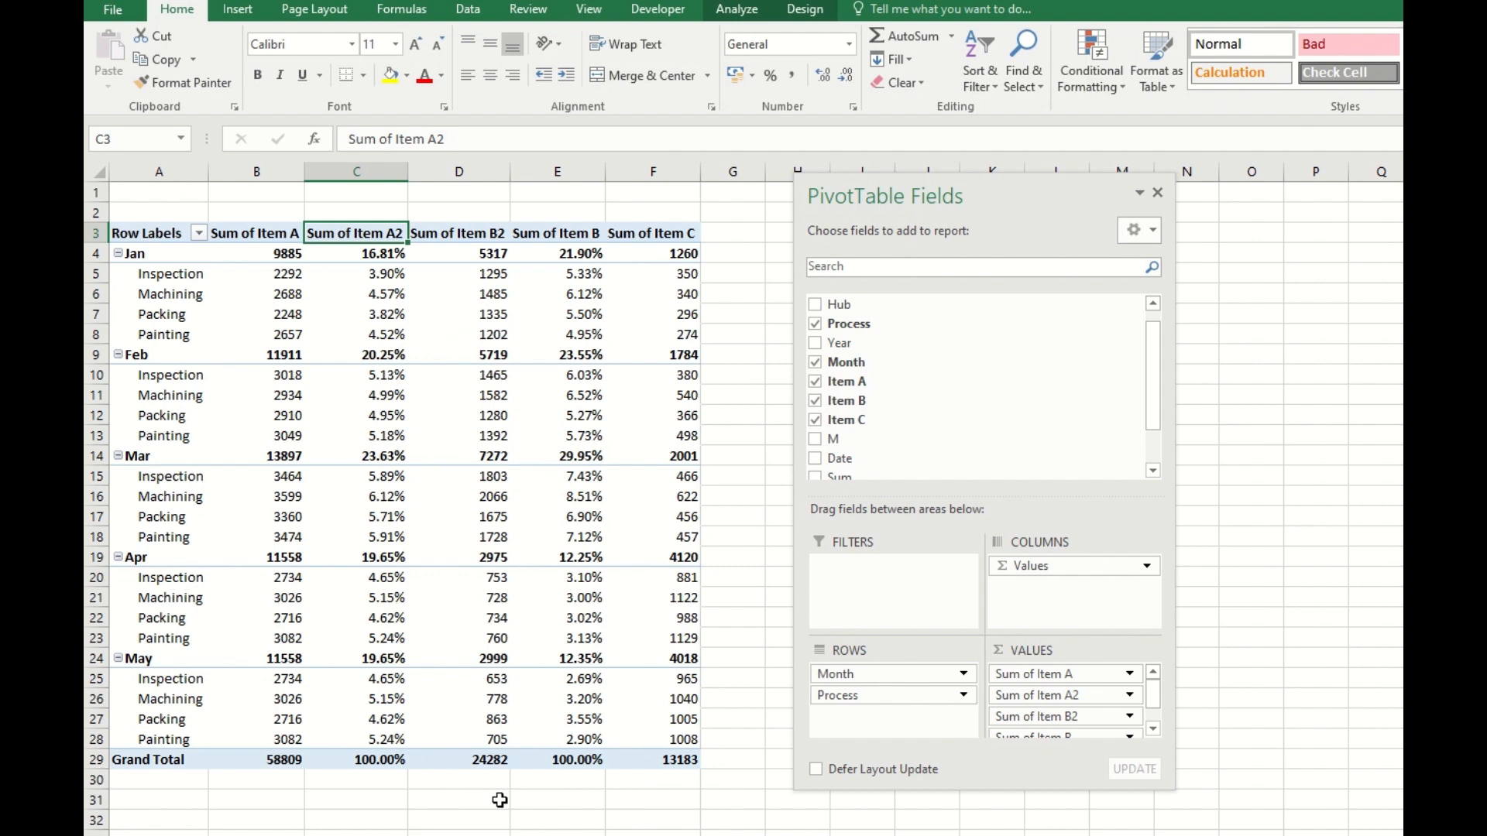
Filter the pivot table's row labels by Month to show only Jan
{"action": "left_click", "coordinate": [199, 234]}
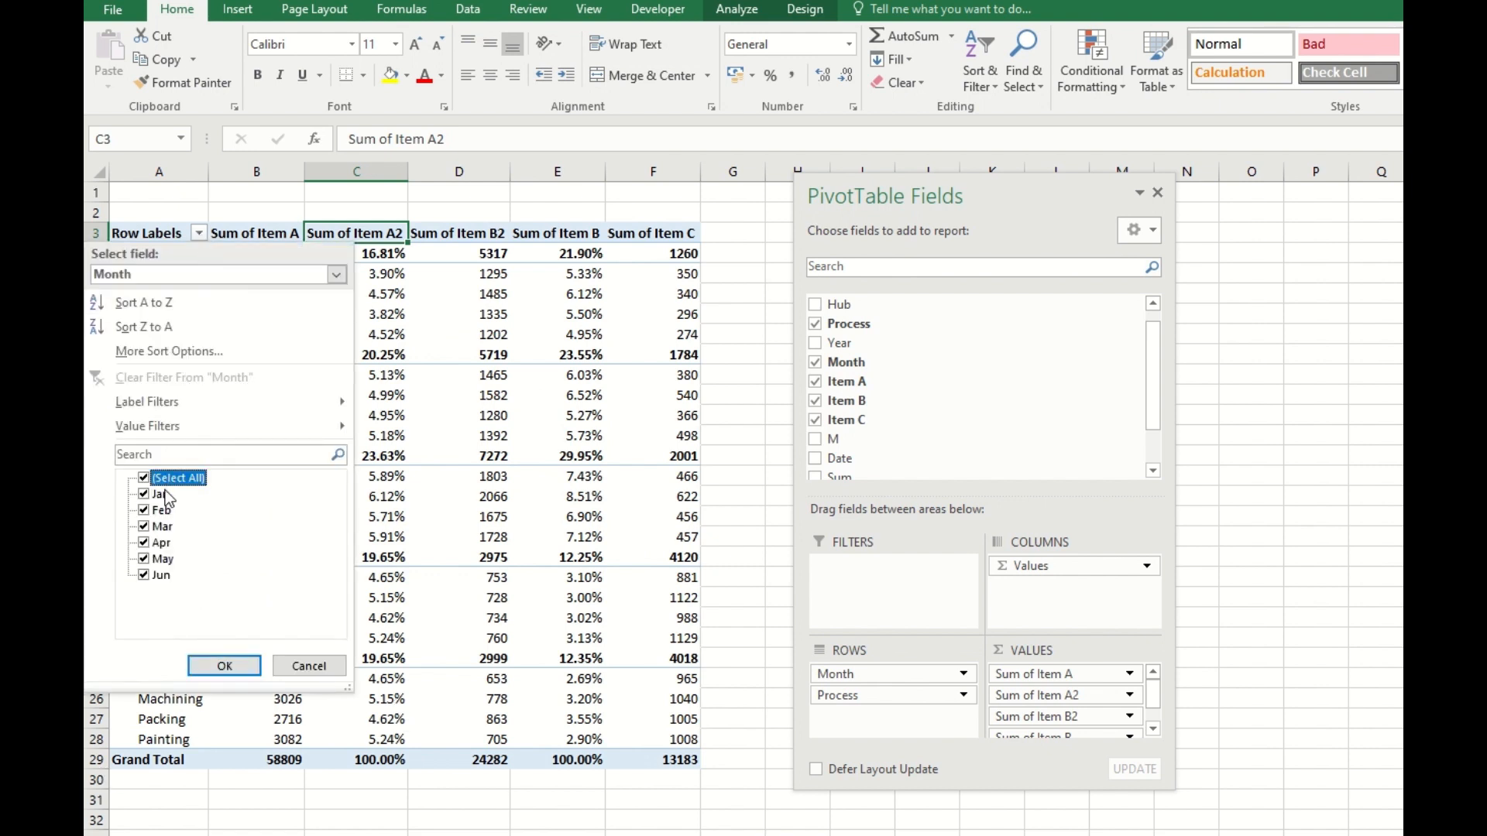
{"action": "left_click", "coordinate": [144, 478]}
{"action": "left_click", "coordinate": [144, 494]}
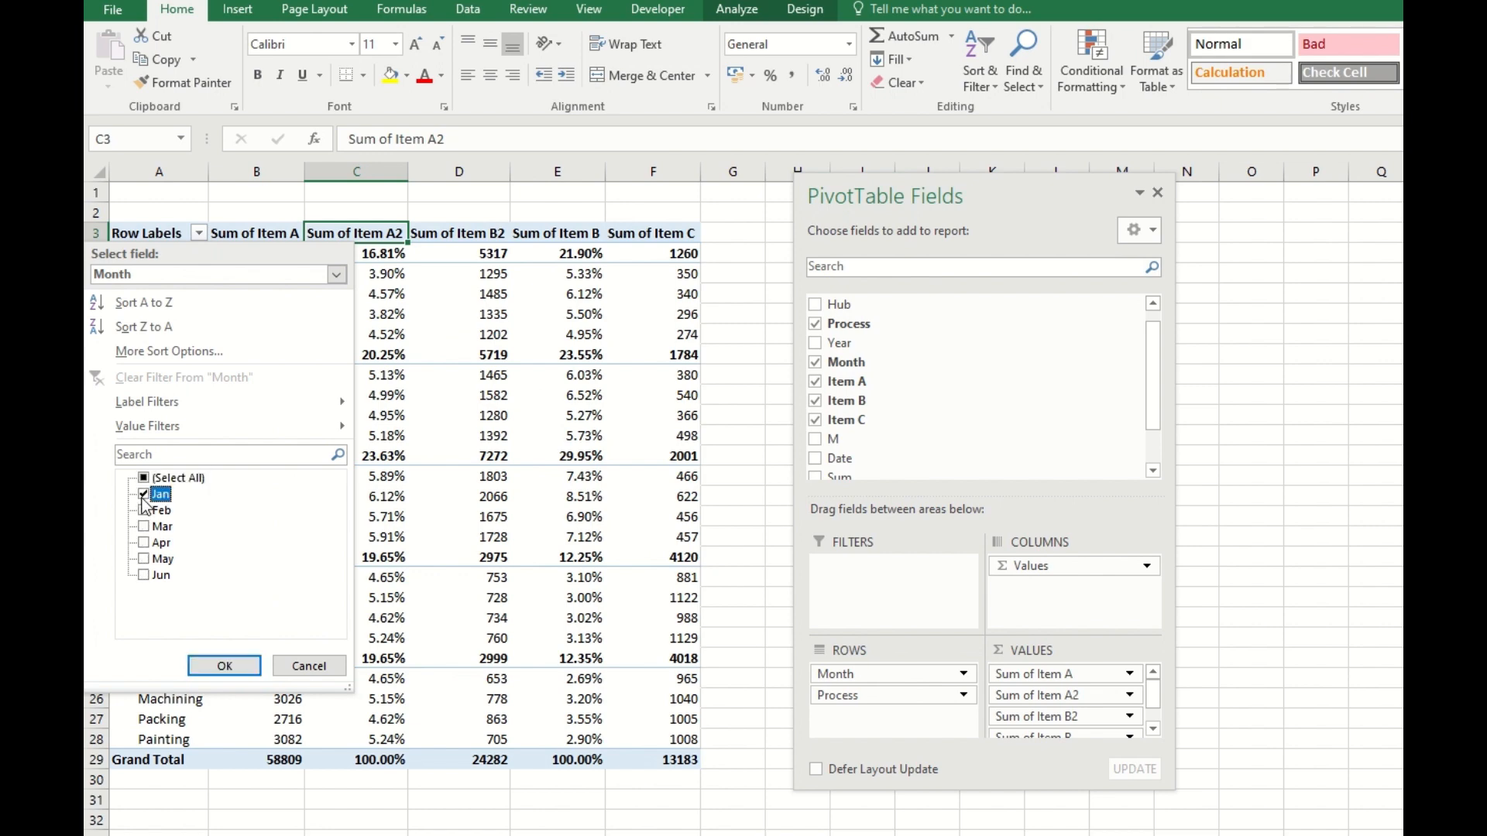
{"action": "left_click", "coordinate": [223, 666]}
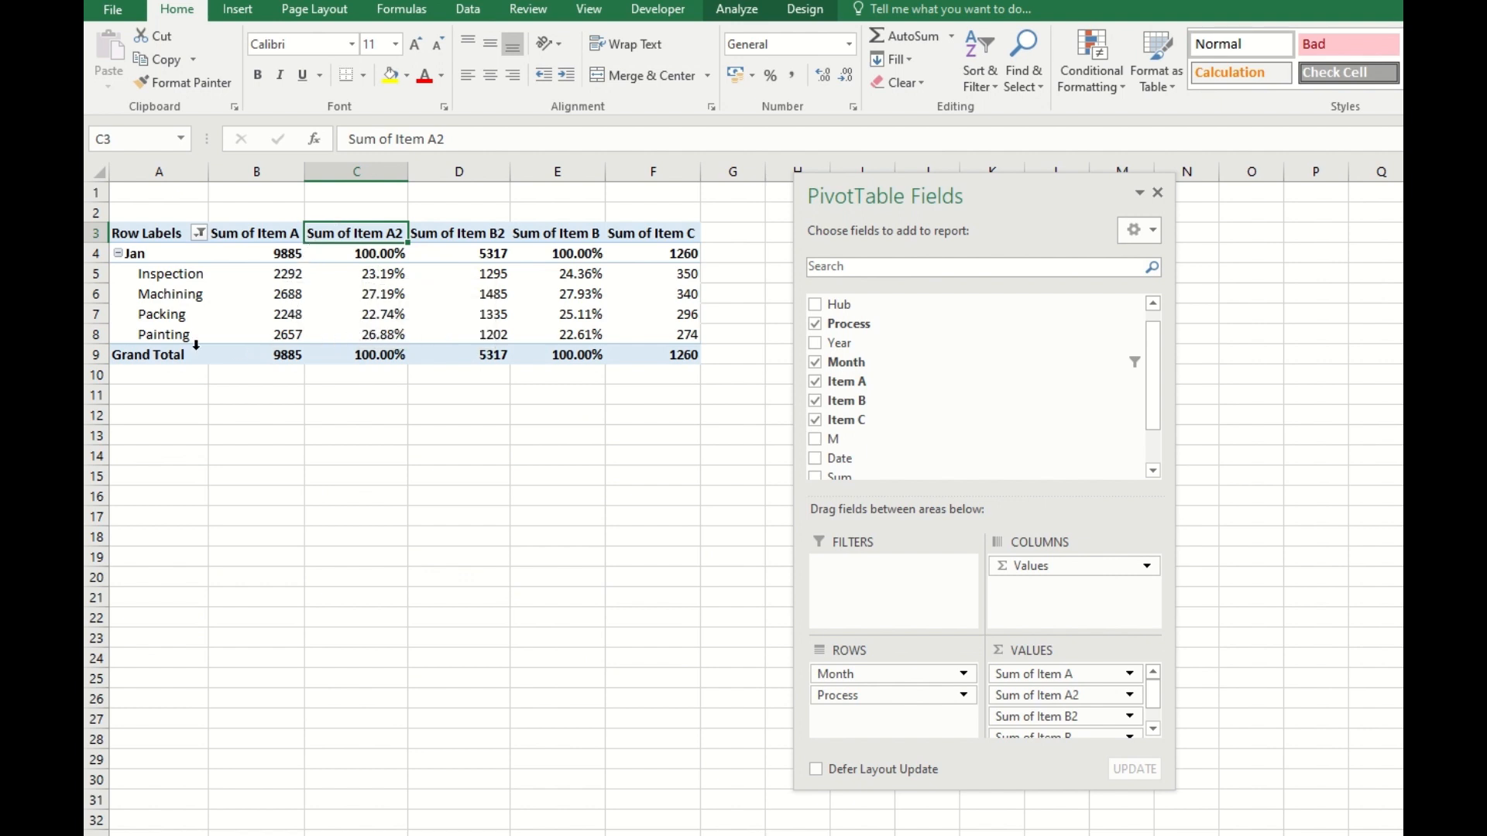
Add Feb to the Month filter so the pivot table covers both Jan and Feb
{"action": "left_click", "coordinate": [199, 232]}
{"action": "left_click", "coordinate": [144, 511]}
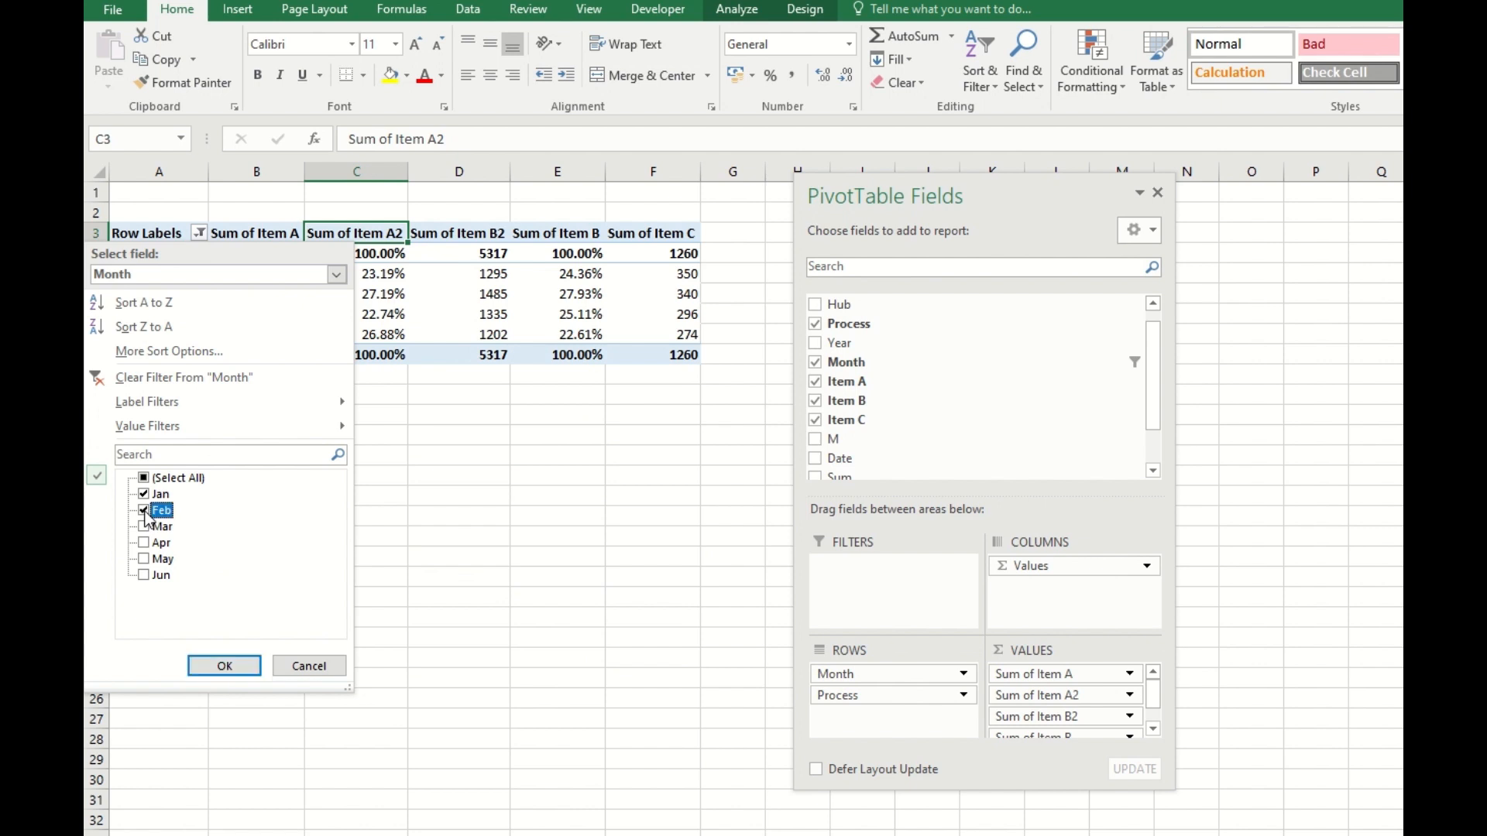
{"action": "left_click", "coordinate": [221, 666]}
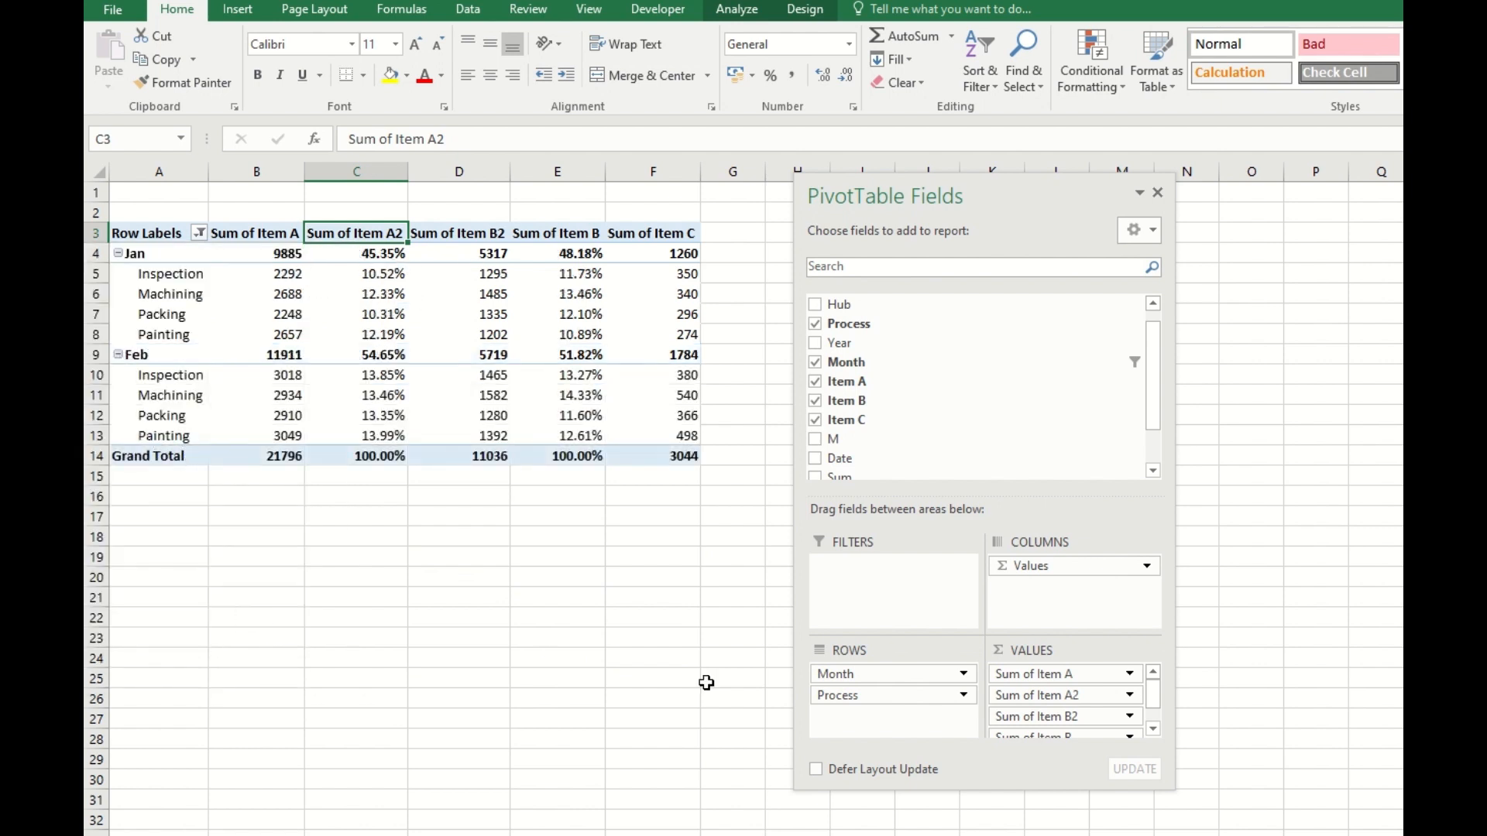
Move the Process field above Month in the pivot table's rows so months are nested under each process
{"action": "left_click_drag", "start_coordinate": [838, 695], "coordinate": [846, 680]}
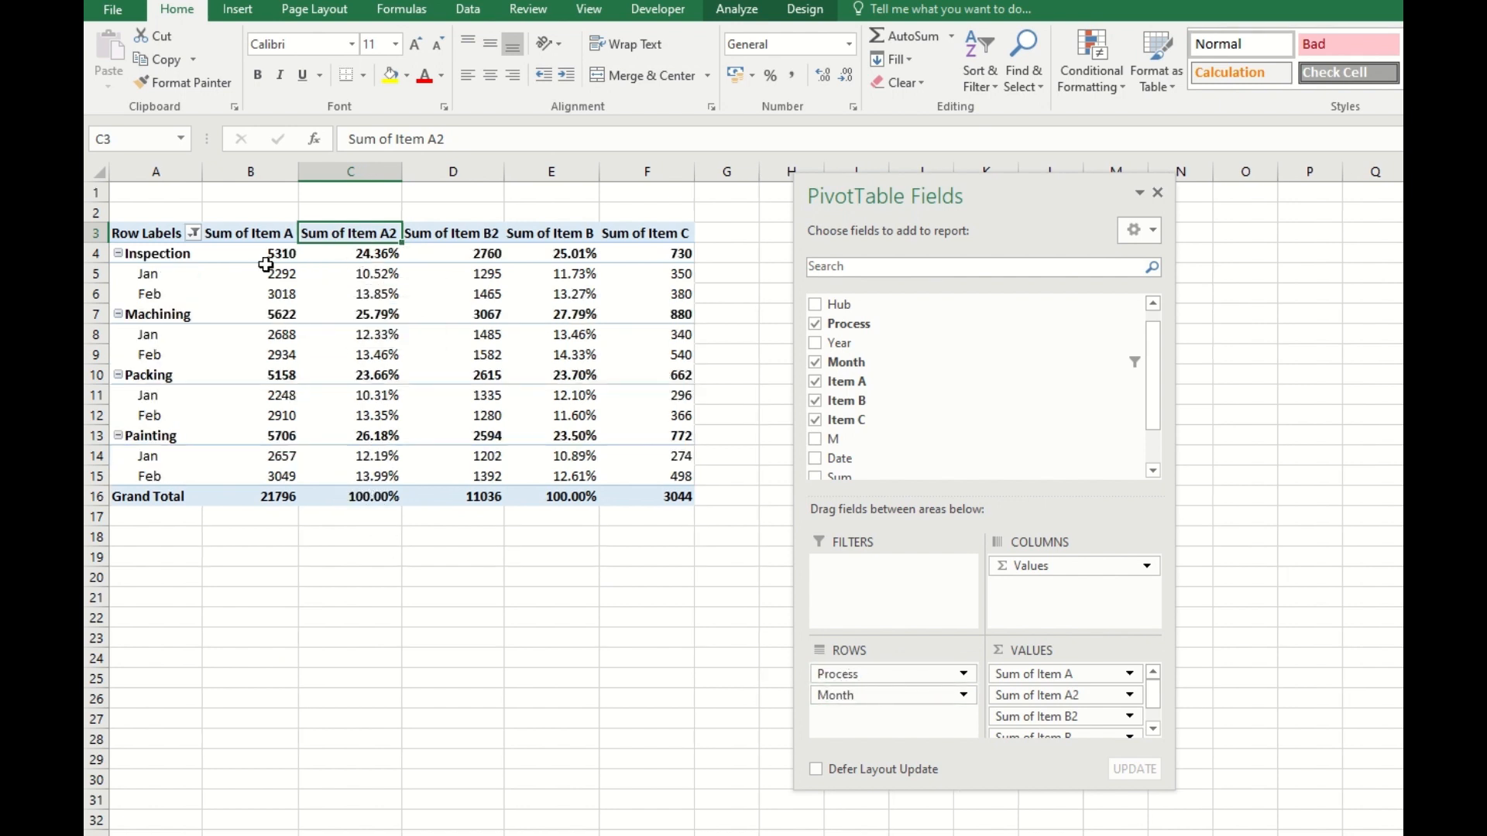
{"action": "mouse_move", "coordinate": [278, 250]}
{"action": "left_click", "coordinate": [428, 559]}
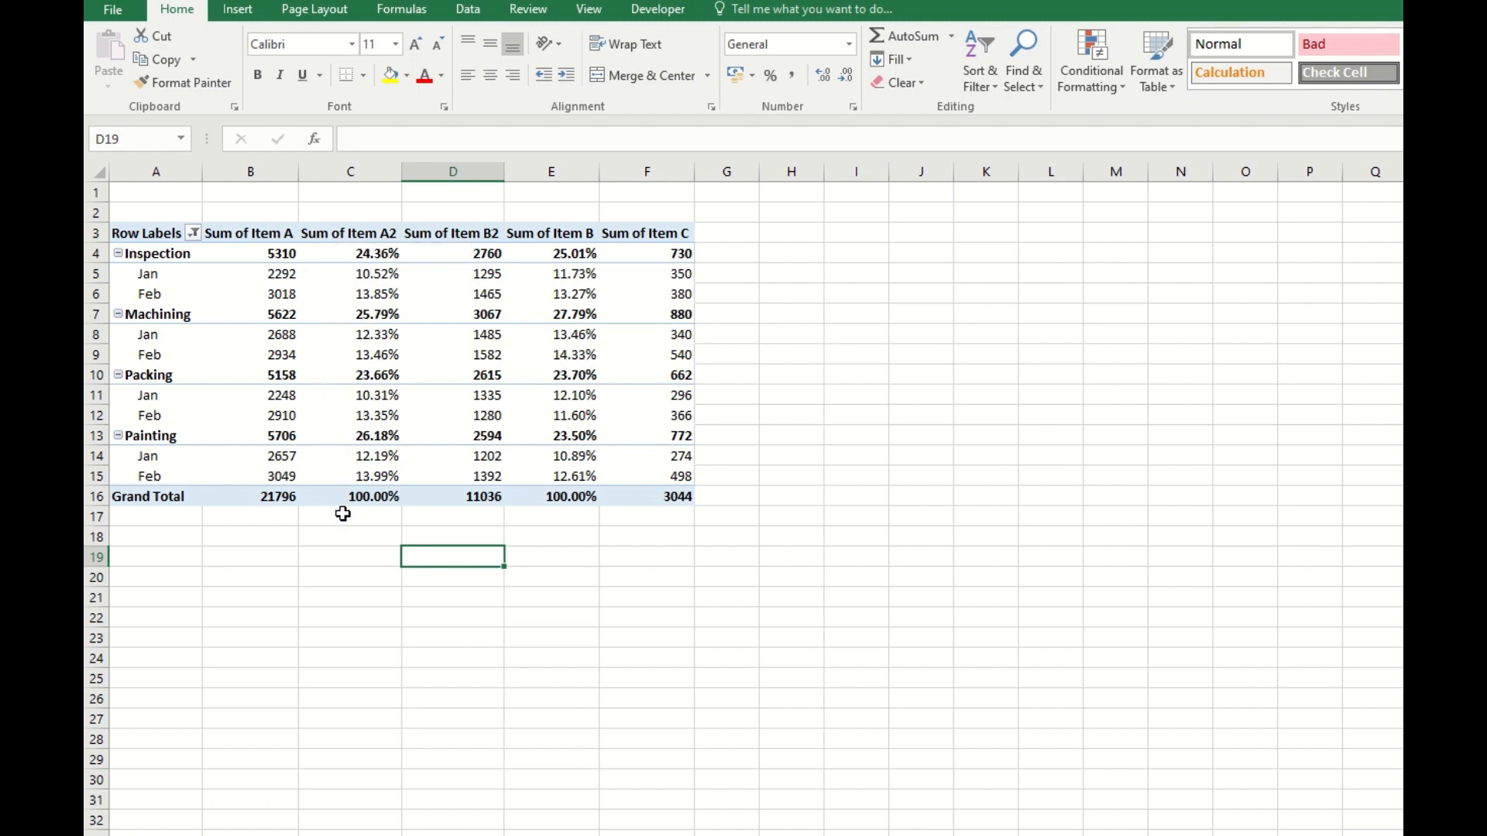
Show the second Item A column as % of Parent Row Total and check the Inspection percentages against the Item A sums
{"action": "mouse_move", "coordinate": [350, 503]}
{"action": "right_click", "coordinate": [339, 236]}
{"action": "mouse_move", "coordinate": [474, 449]}
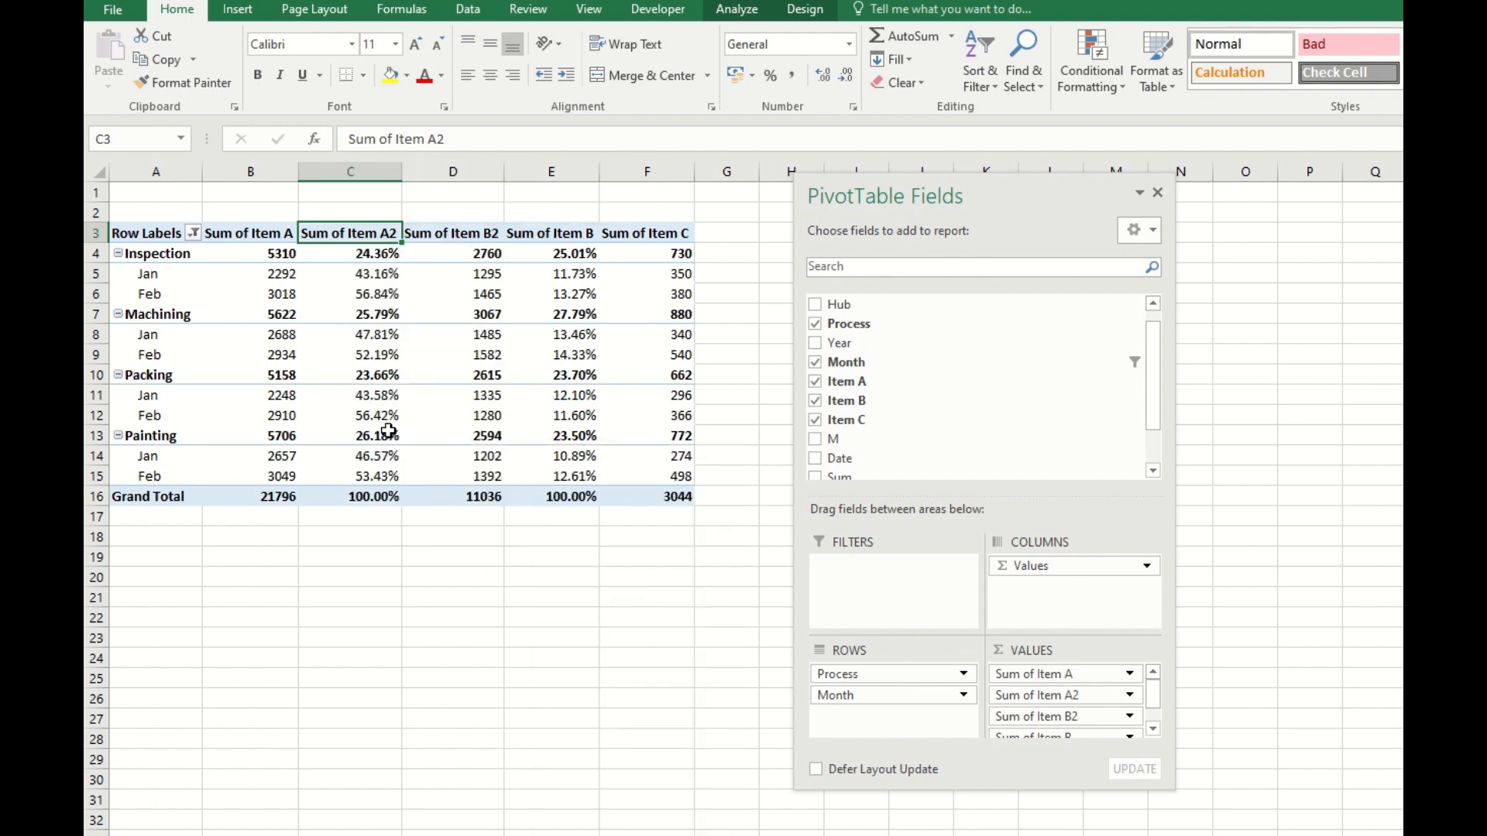
{"action": "left_click", "coordinate": [348, 249]}
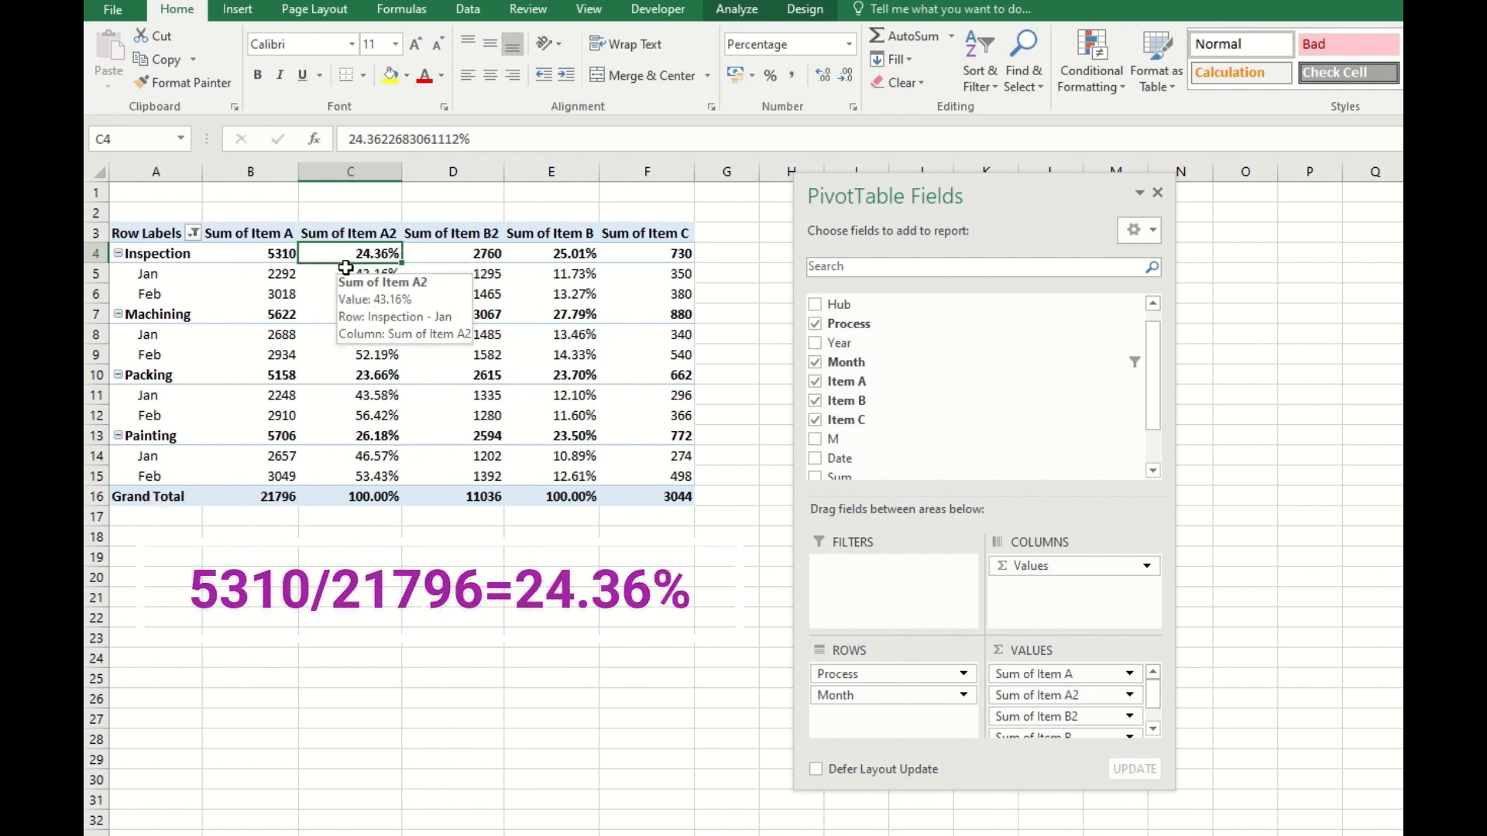
{"action": "mouse_move", "coordinate": [253, 257]}
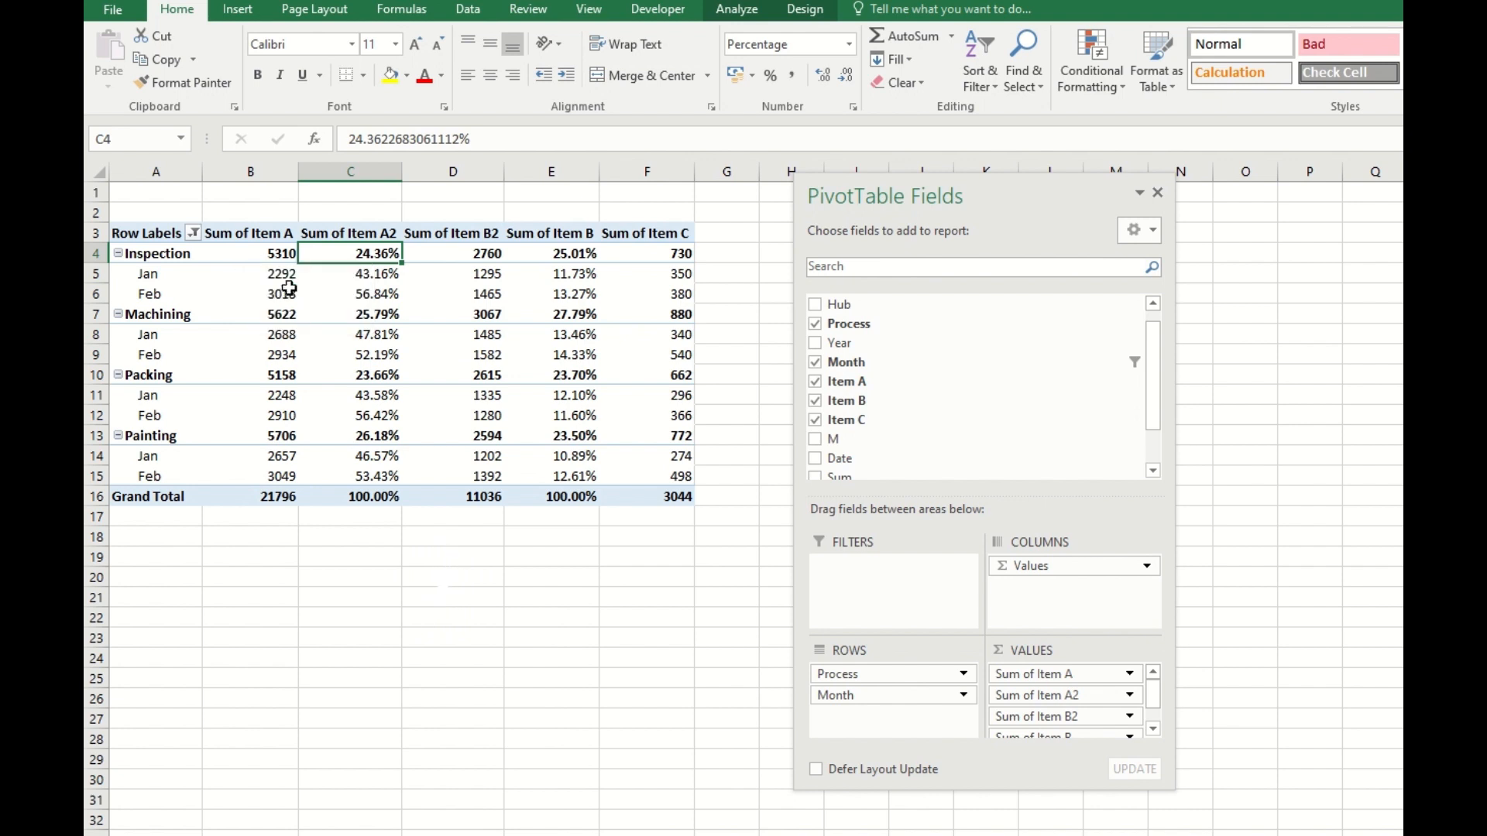
{"action": "mouse_move", "coordinate": [300, 276]}
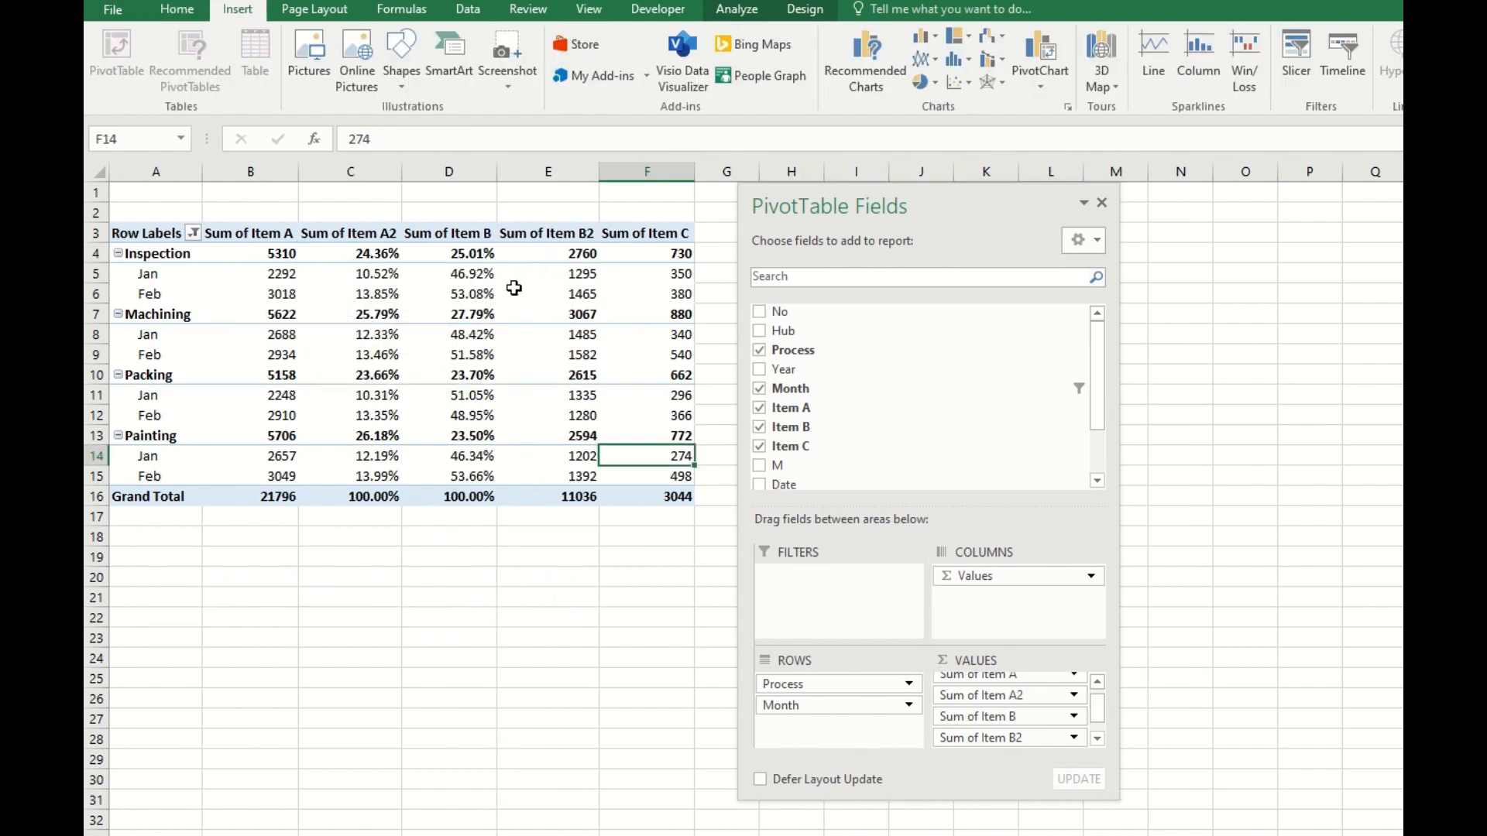
Rename the Item B percentage column as Item B% in its value field settings
{"action": "mouse_move", "coordinate": [508, 298]}
{"action": "mouse_move", "coordinate": [572, 371]}
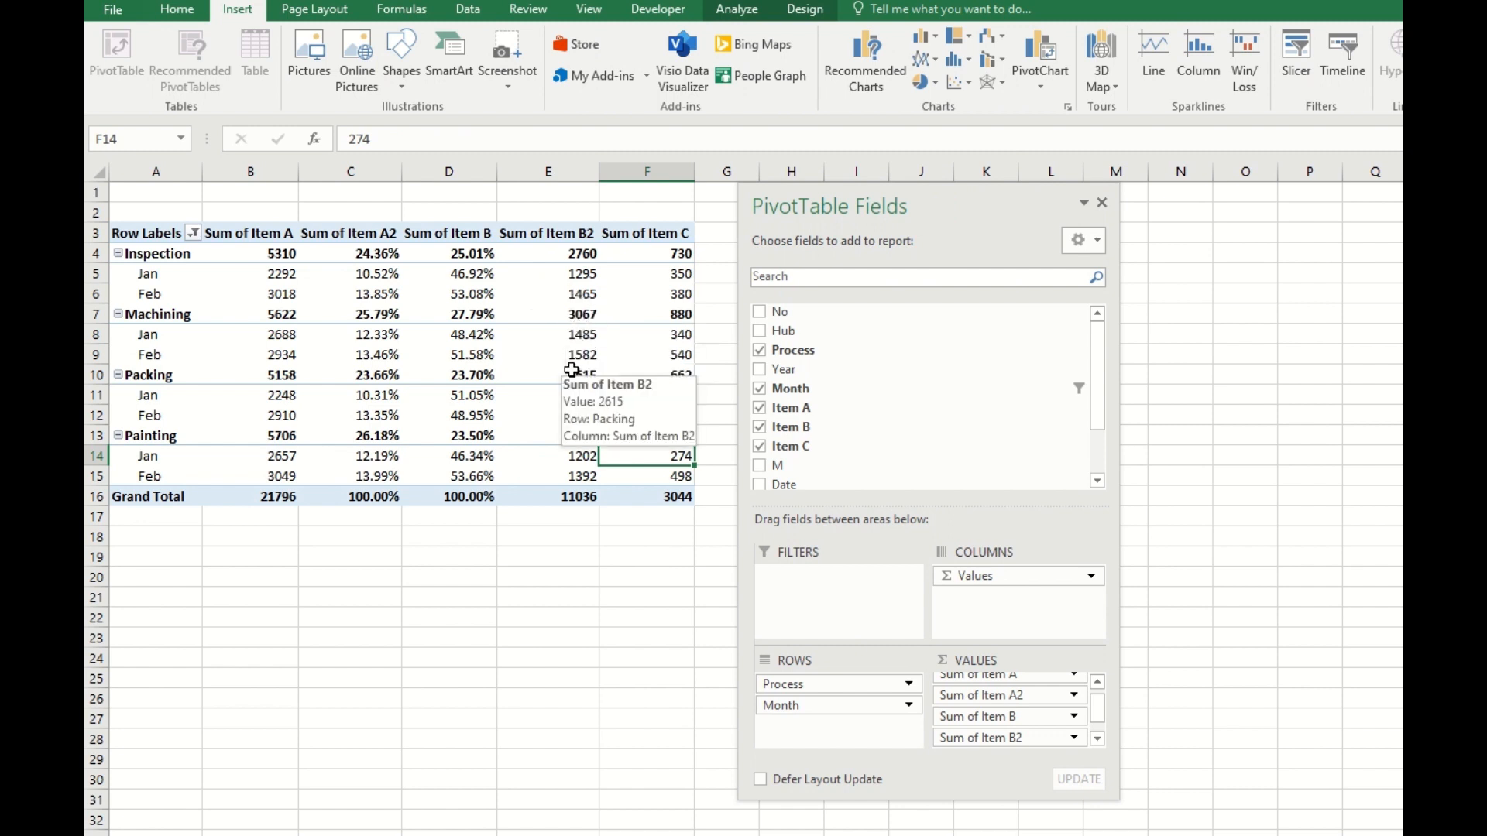
{"action": "mouse_move", "coordinate": [460, 235]}
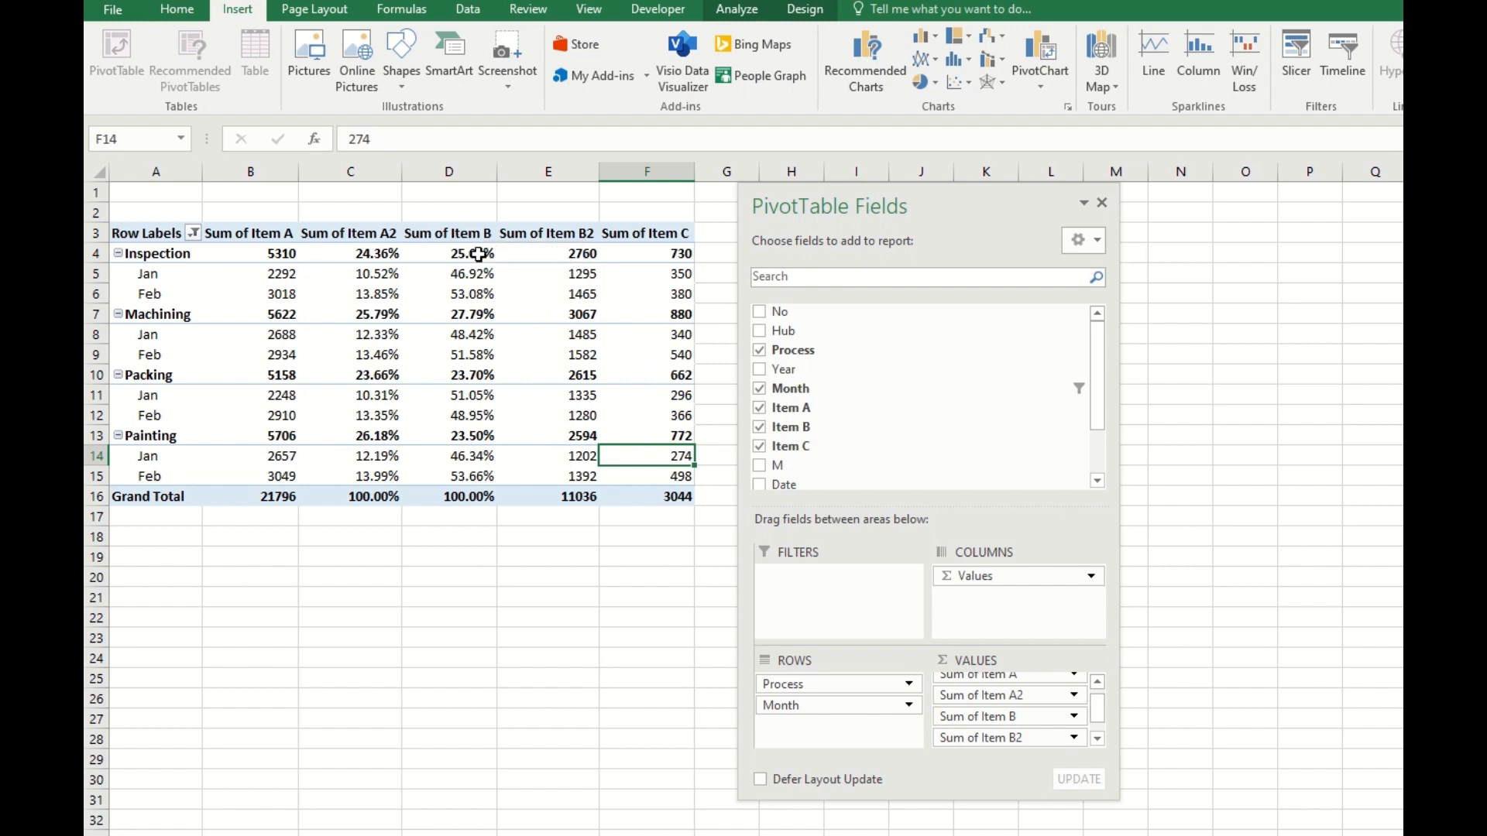
{"action": "left_click", "coordinate": [448, 239]}
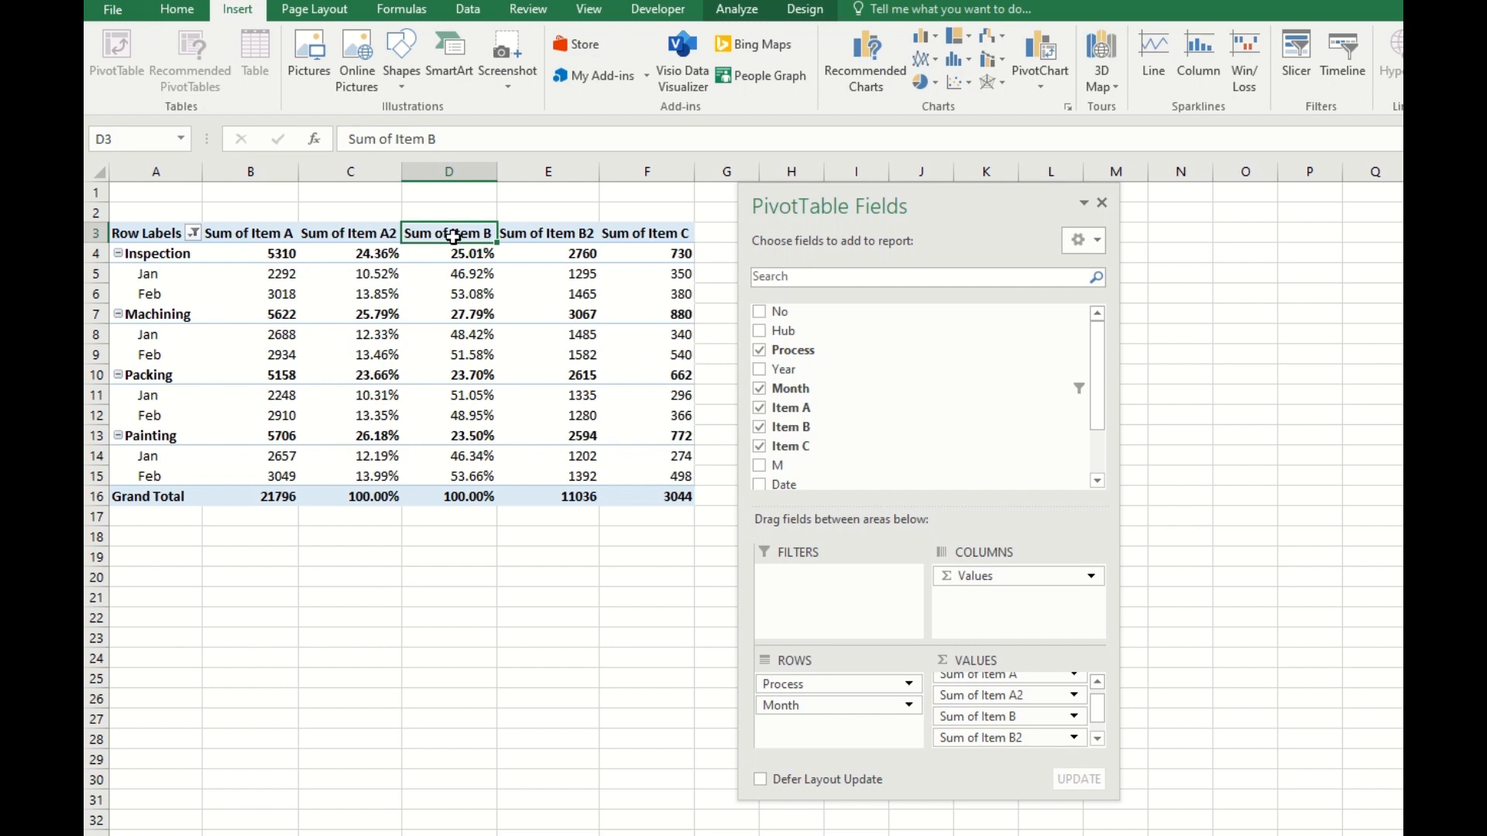
{"action": "right_click", "coordinate": [448, 233]}
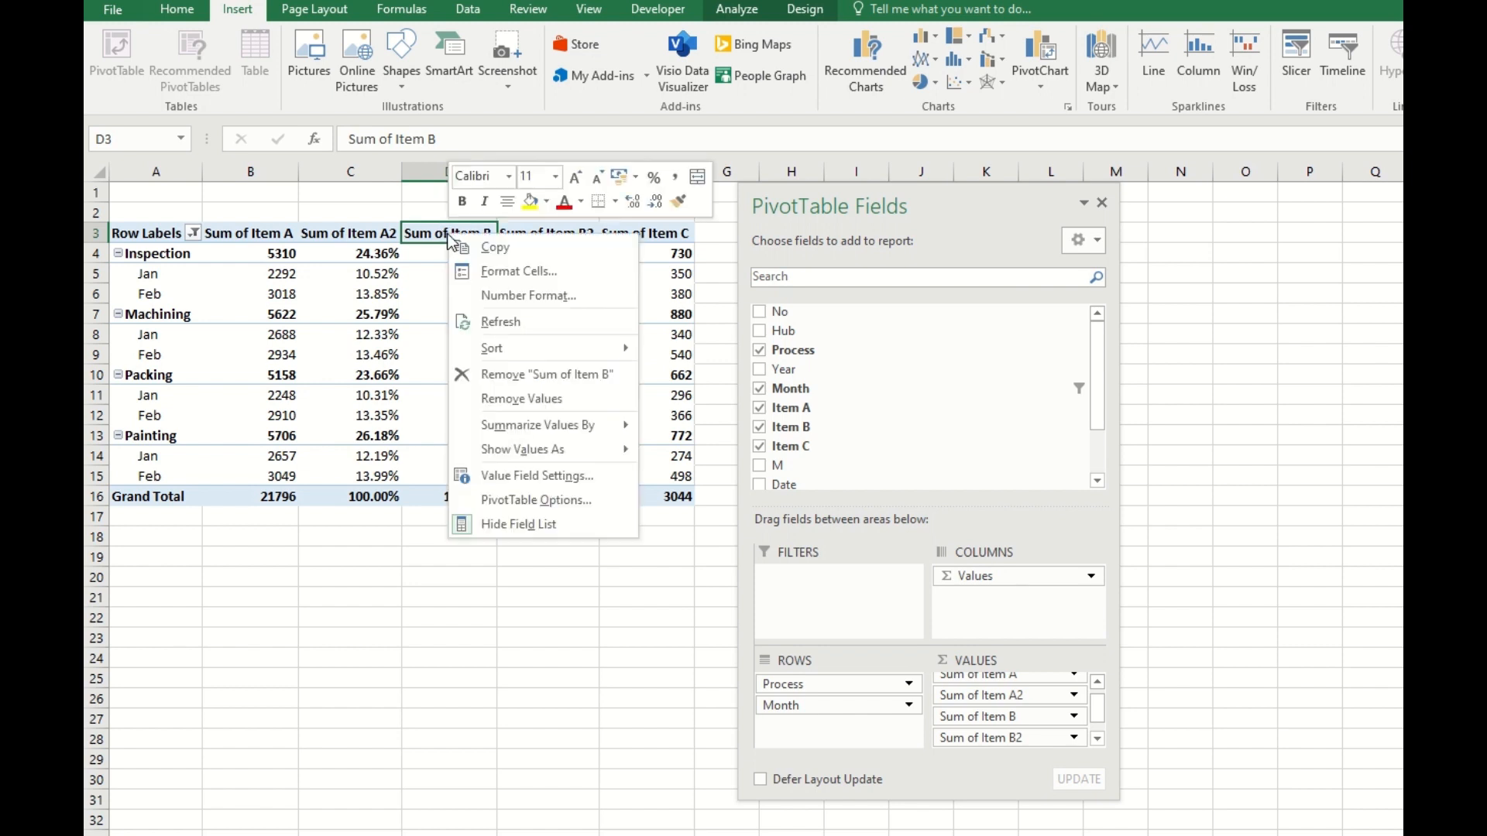
{"action": "right_click", "coordinate": [451, 250]}
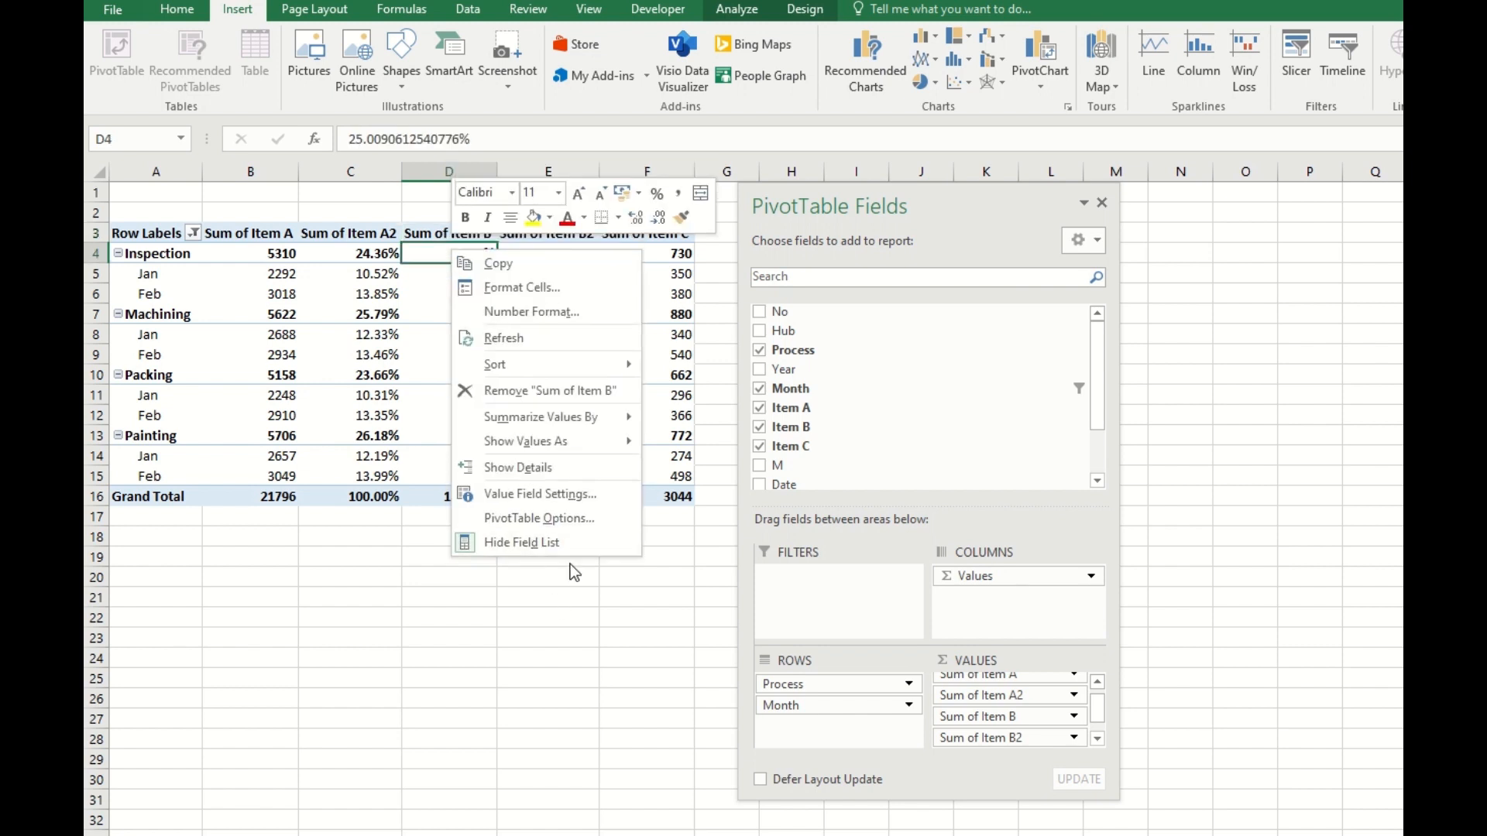
{"action": "left_click", "coordinate": [597, 494]}
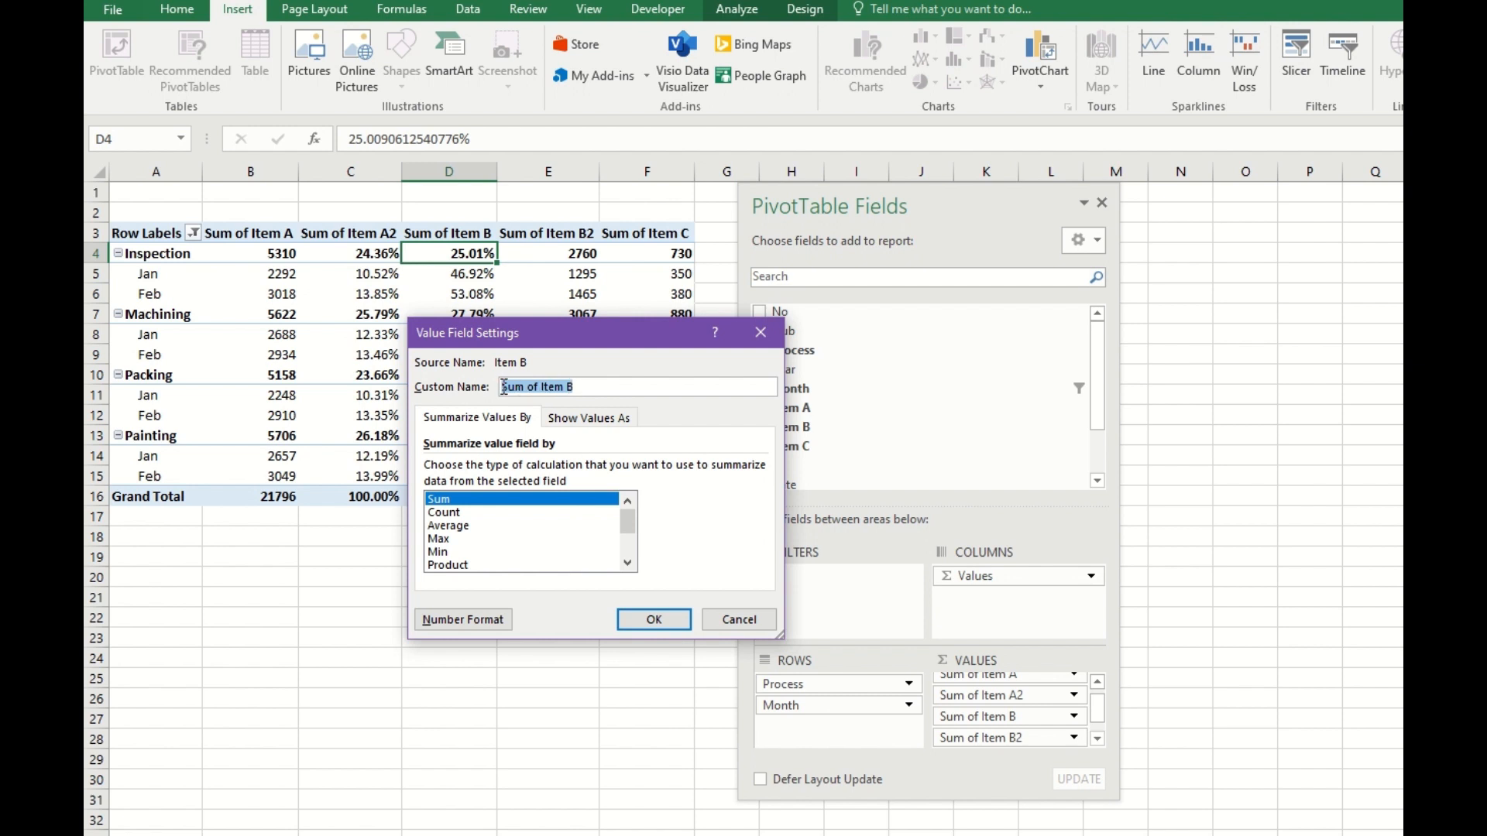
{"action": "left_click", "coordinate": [597, 385]}
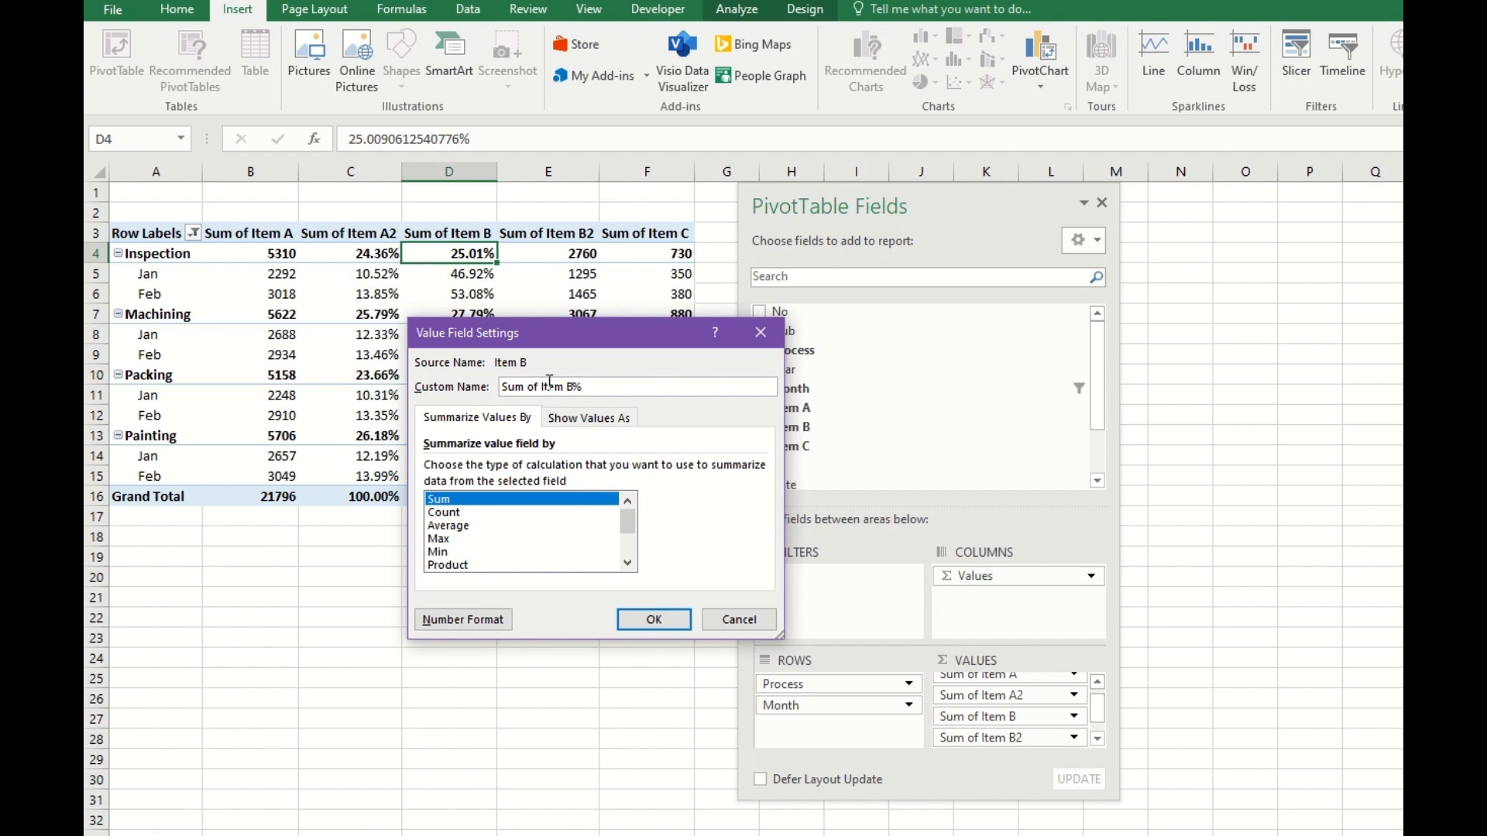
{"action": "left_click_drag", "start_coordinate": [544, 385], "coordinate": [432, 387]}
{"action": "key", "text": "BackSpace"}
{"action": "left_click", "coordinate": [664, 622]}
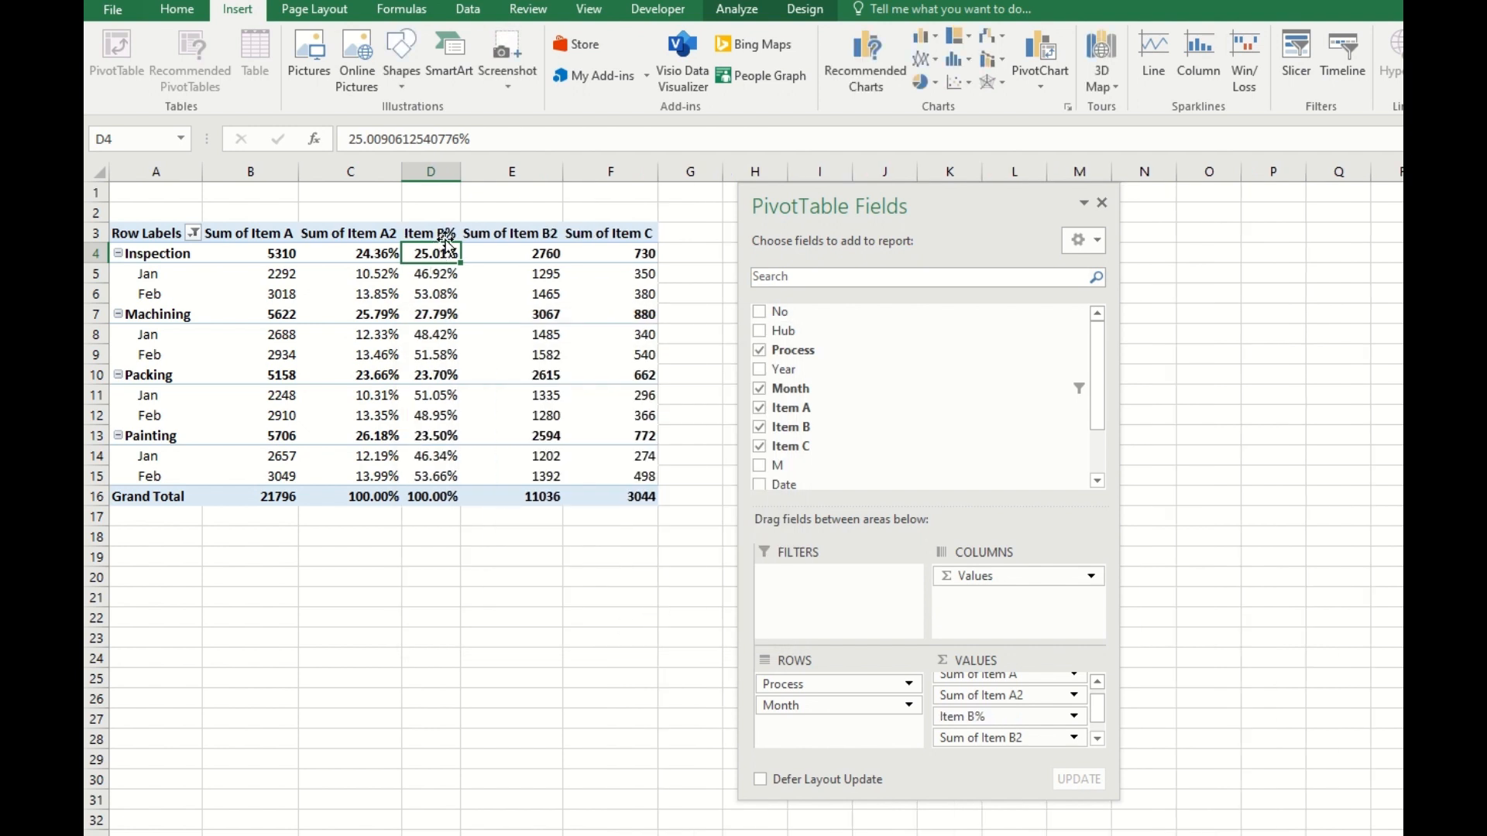
Rename the Item A percentage column as Item A% in its value field settings
{"action": "right_click", "coordinate": [360, 237]}
{"action": "mouse_move", "coordinate": [500, 436]}
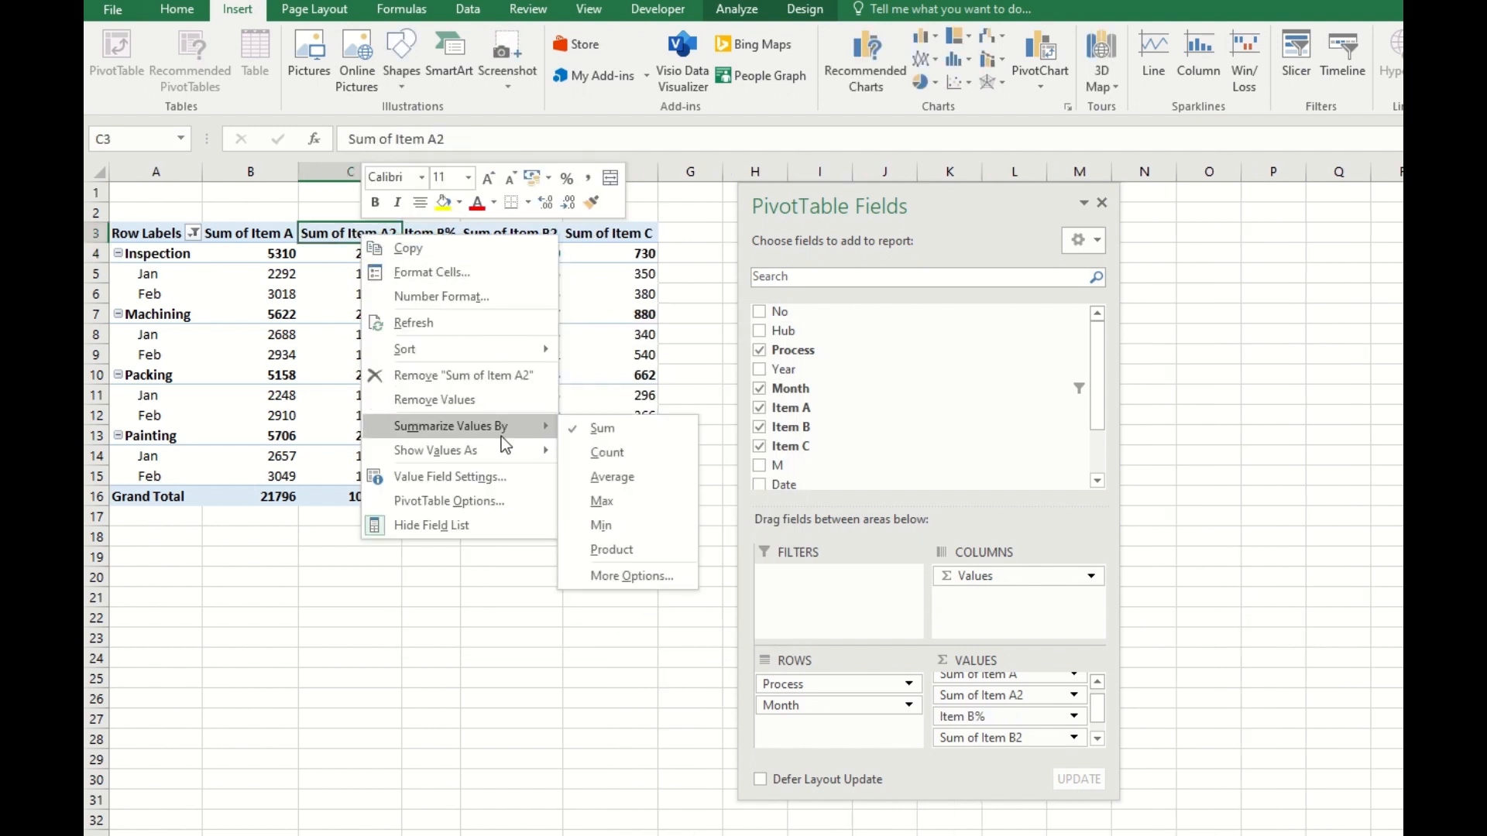
{"action": "left_click", "coordinate": [462, 484]}
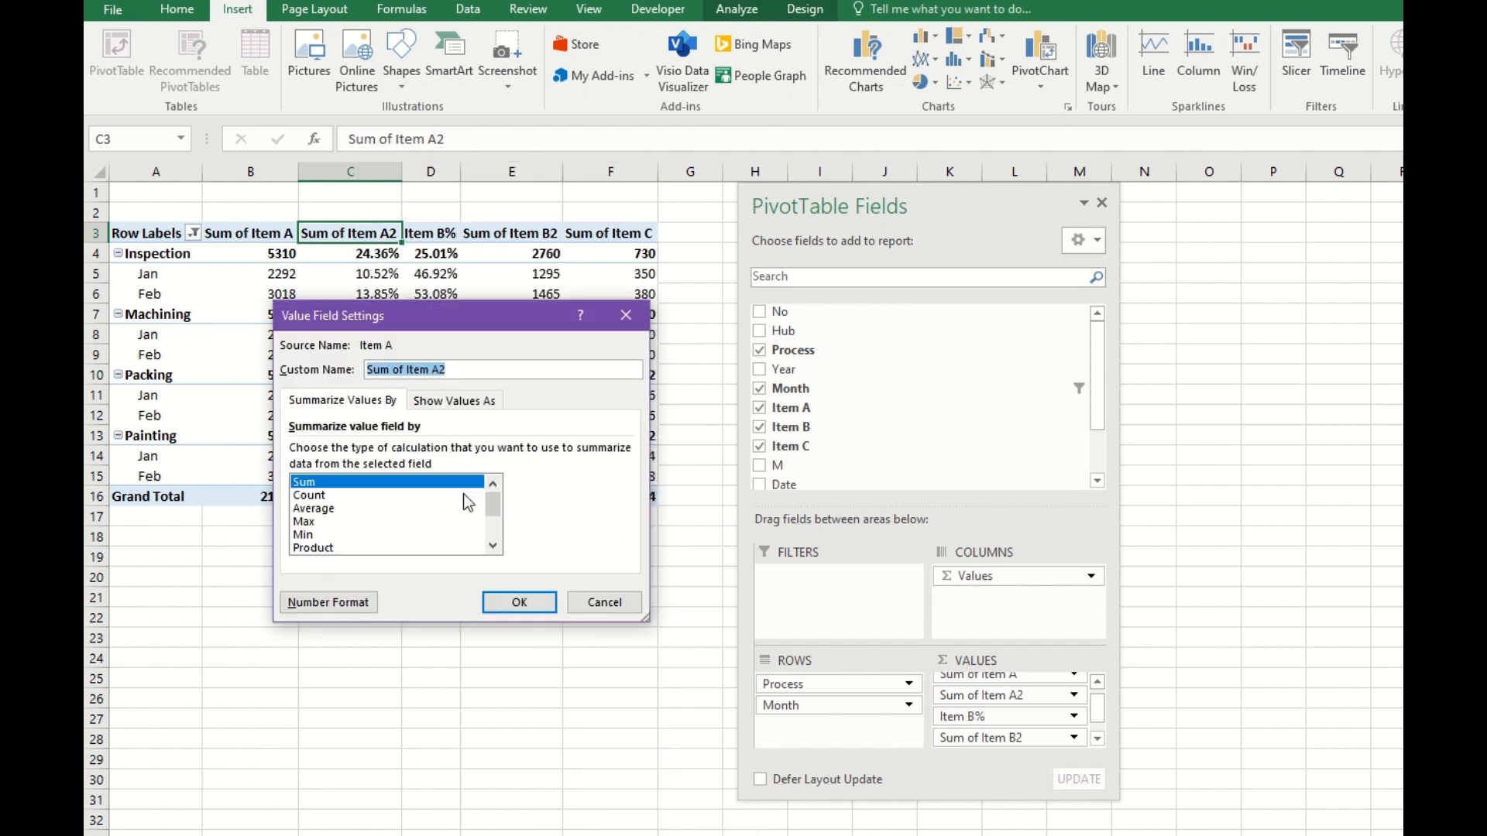
{"action": "left_click", "coordinate": [410, 370]}
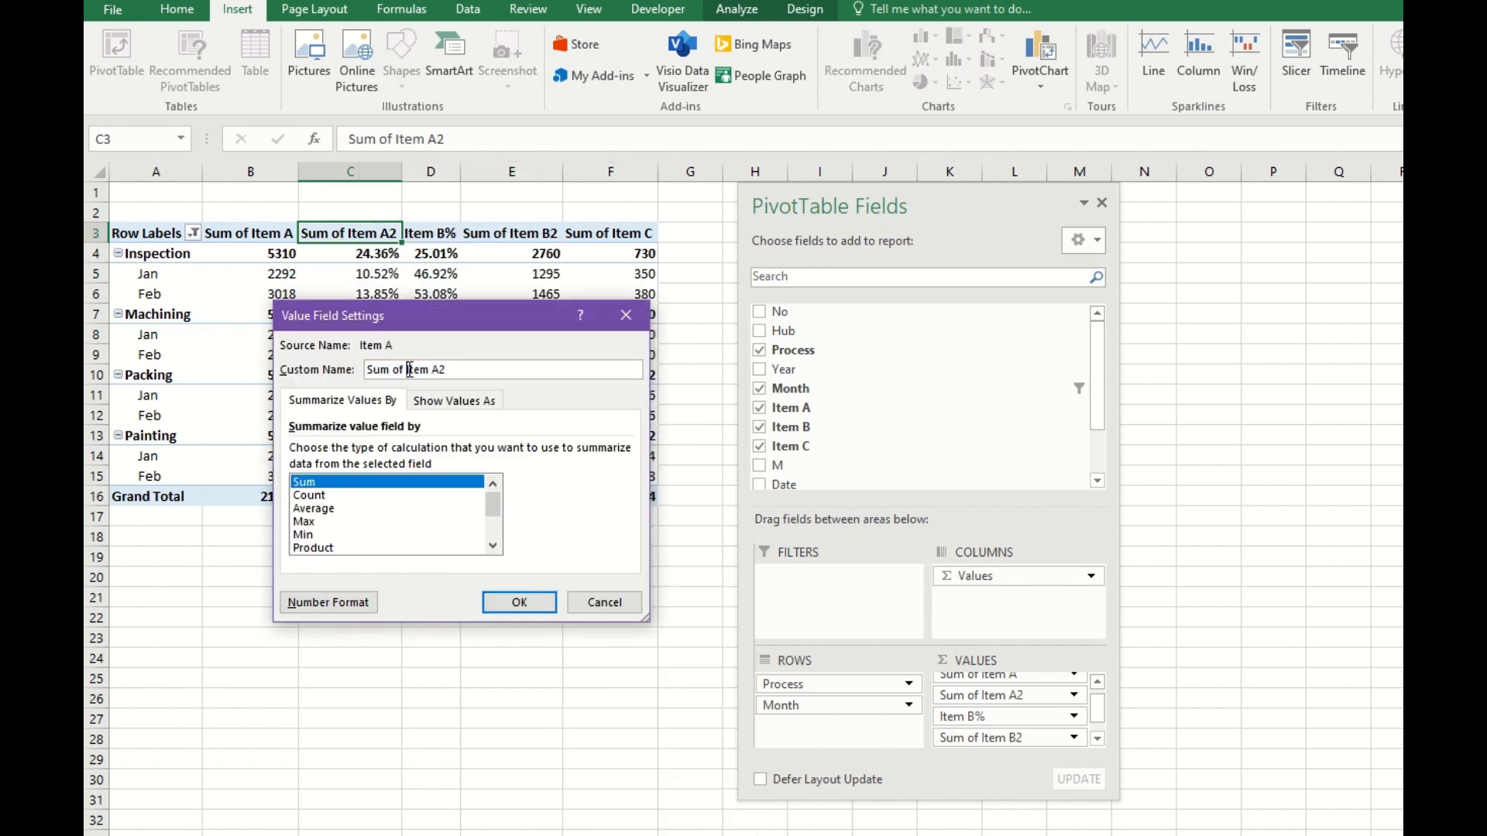
{"action": "left_click_drag", "start_coordinate": [410, 370], "coordinate": [285, 371]}
{"action": "key", "text": "BackSpace"}
{"action": "left_click", "coordinate": [519, 602]}
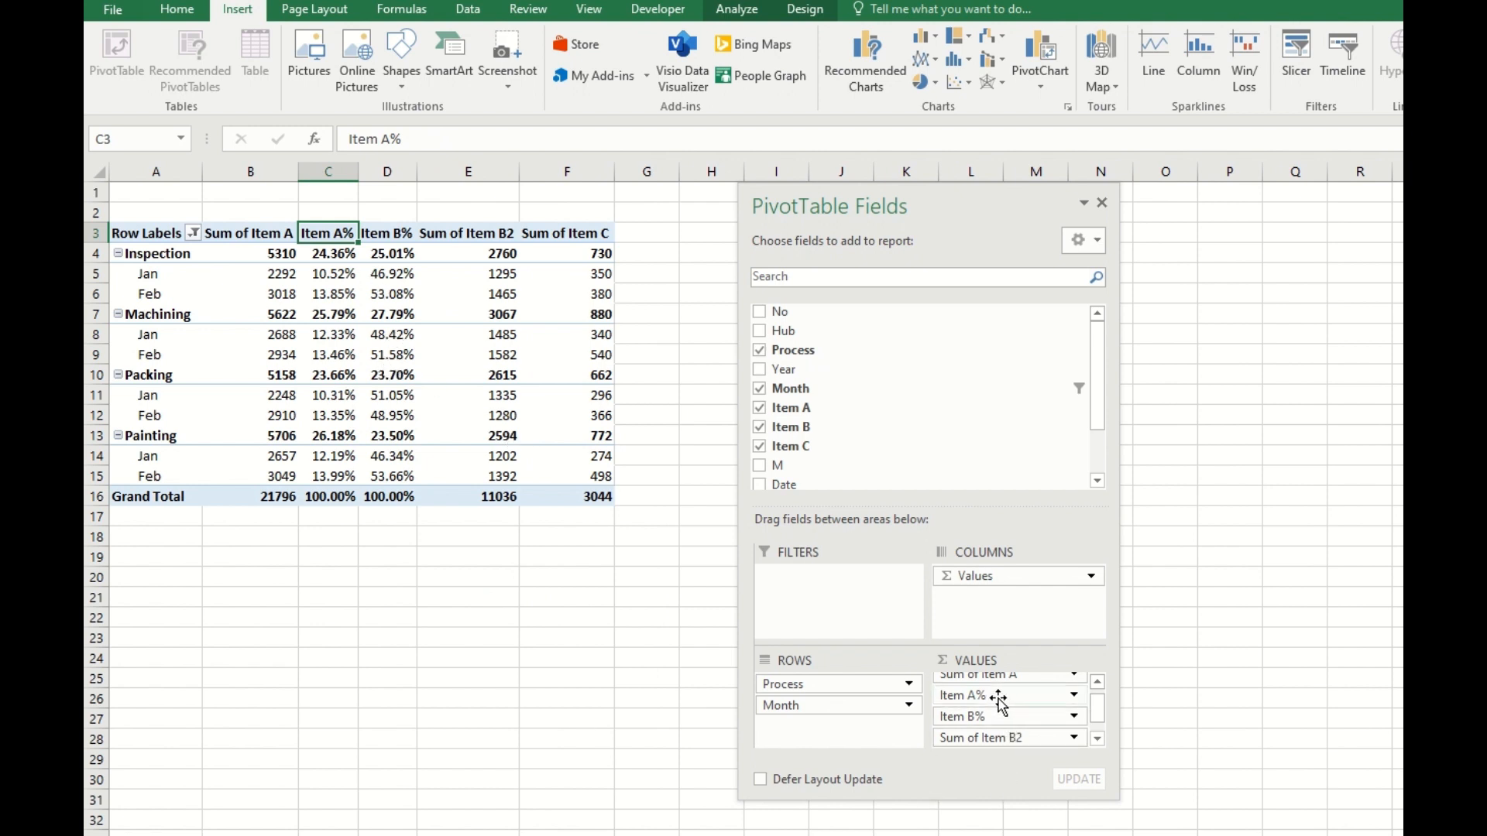
Remove the Item A% and Item B% fields from the pivot table's values
{"action": "left_click_drag", "start_coordinate": [995, 697], "coordinate": [1140, 653]}
{"action": "left_click_drag", "start_coordinate": [1007, 701], "coordinate": [1127, 656]}
{"action": "left_click", "coordinate": [1127, 657]}
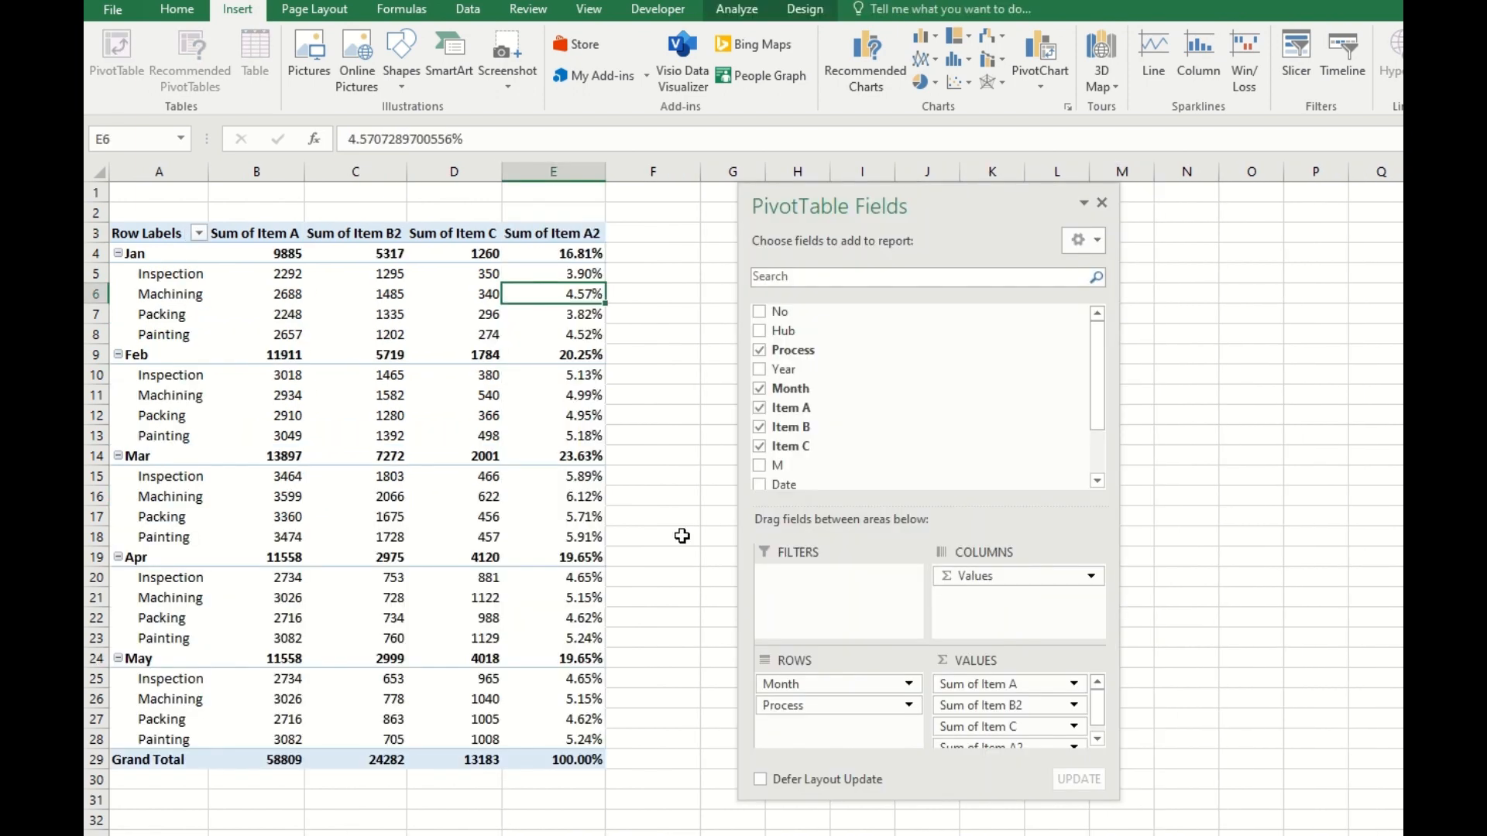